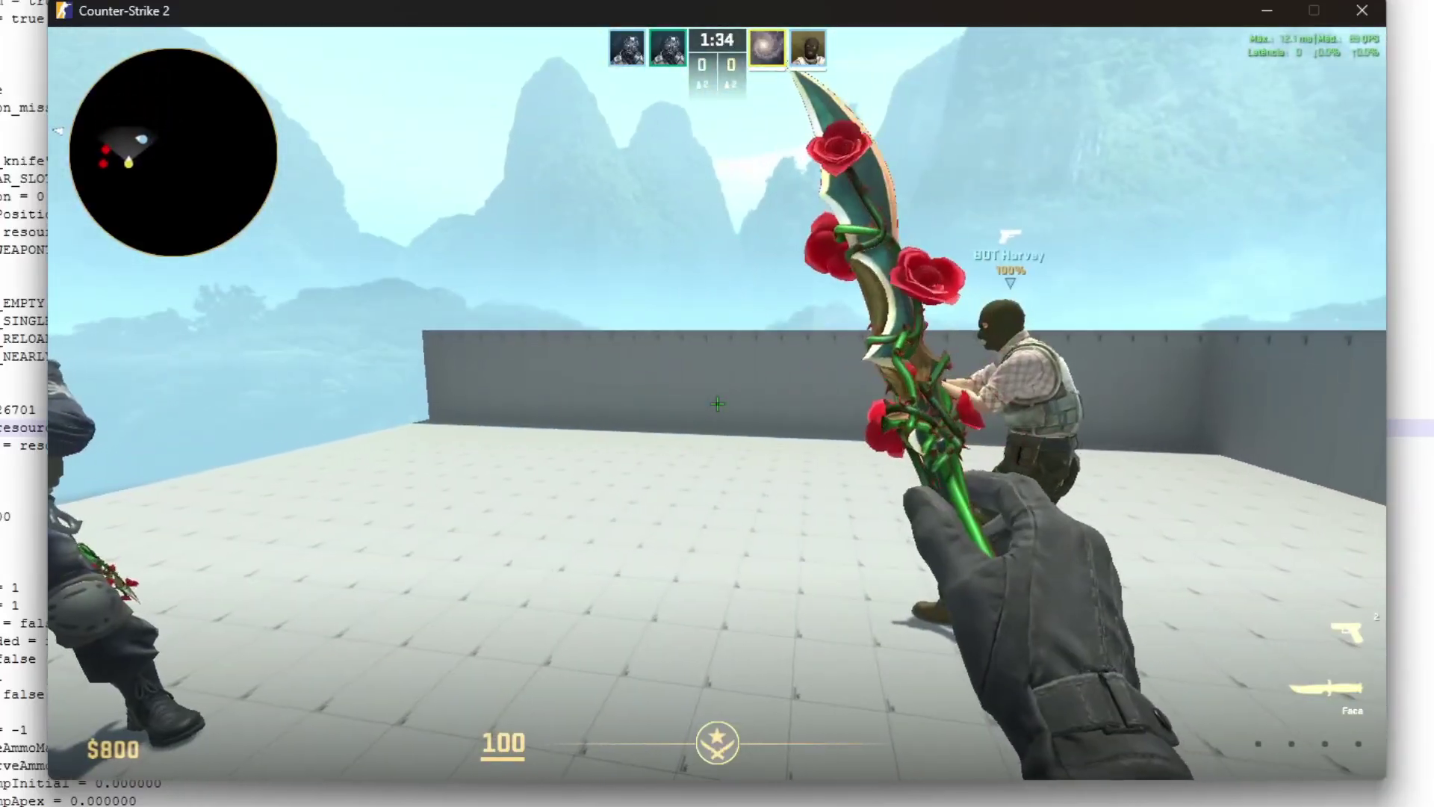
# Step: Walk around the test map to examine the rose knife in first person and on the other players' legs
pyautogui.press('w')
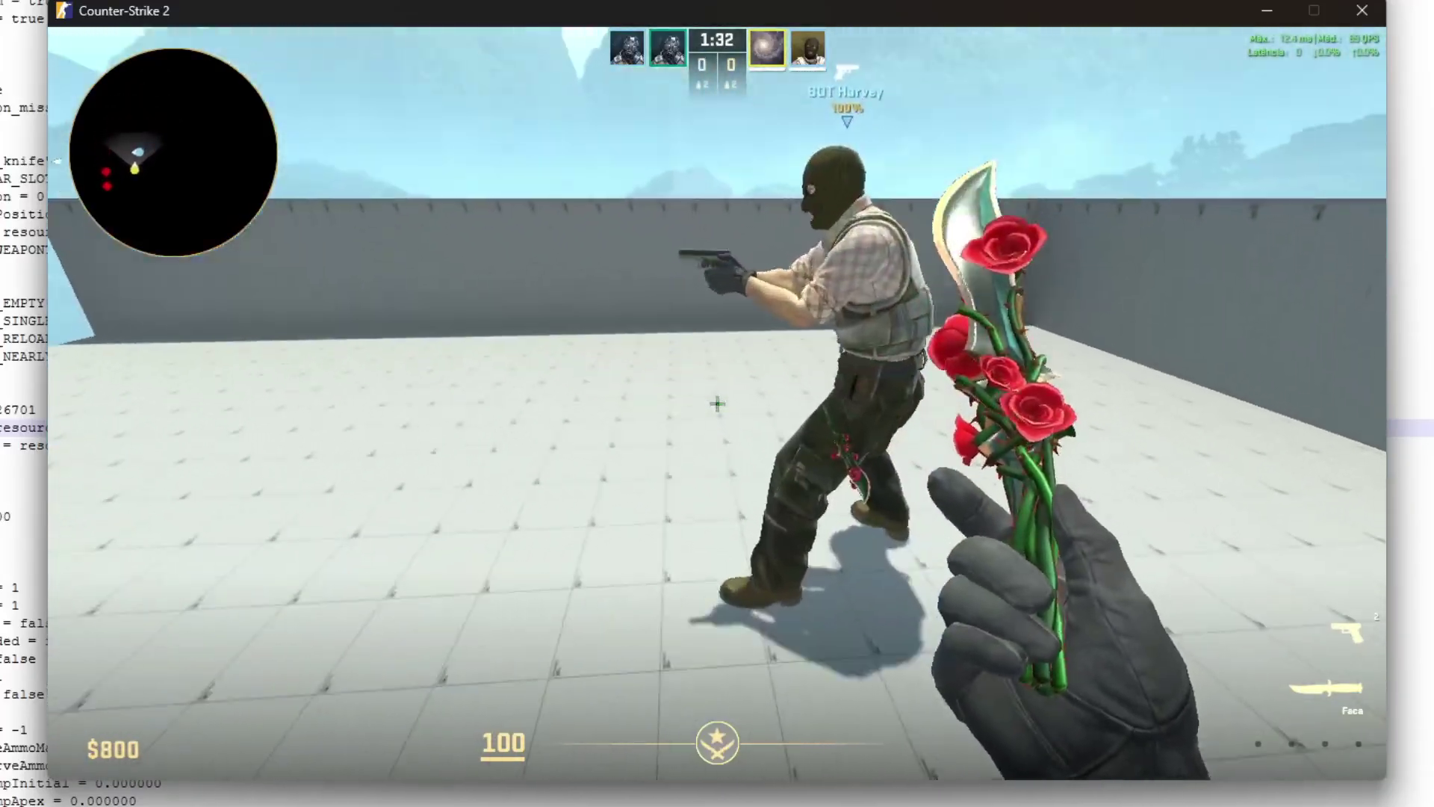
pyautogui.click(717, 403)
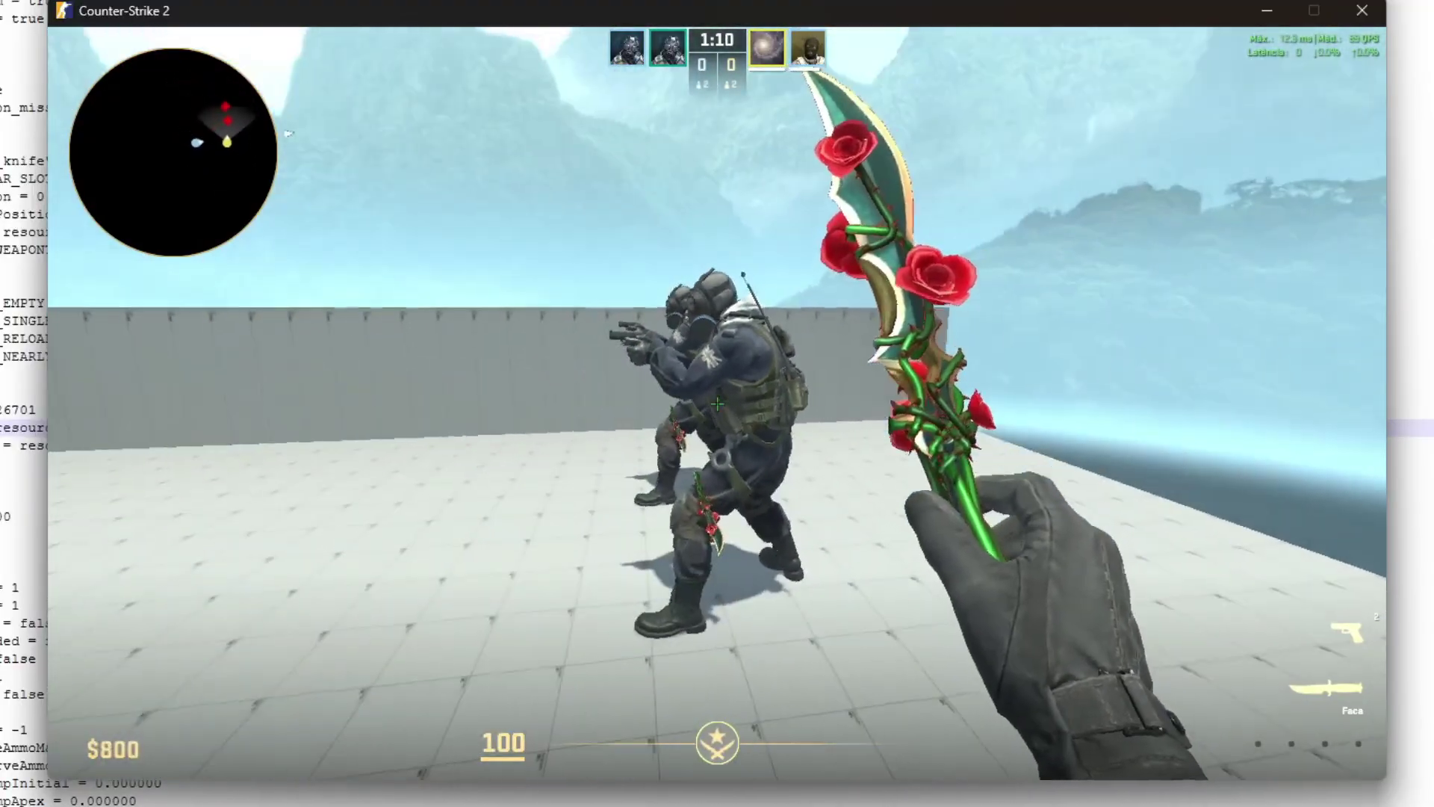
pyautogui.press('w')
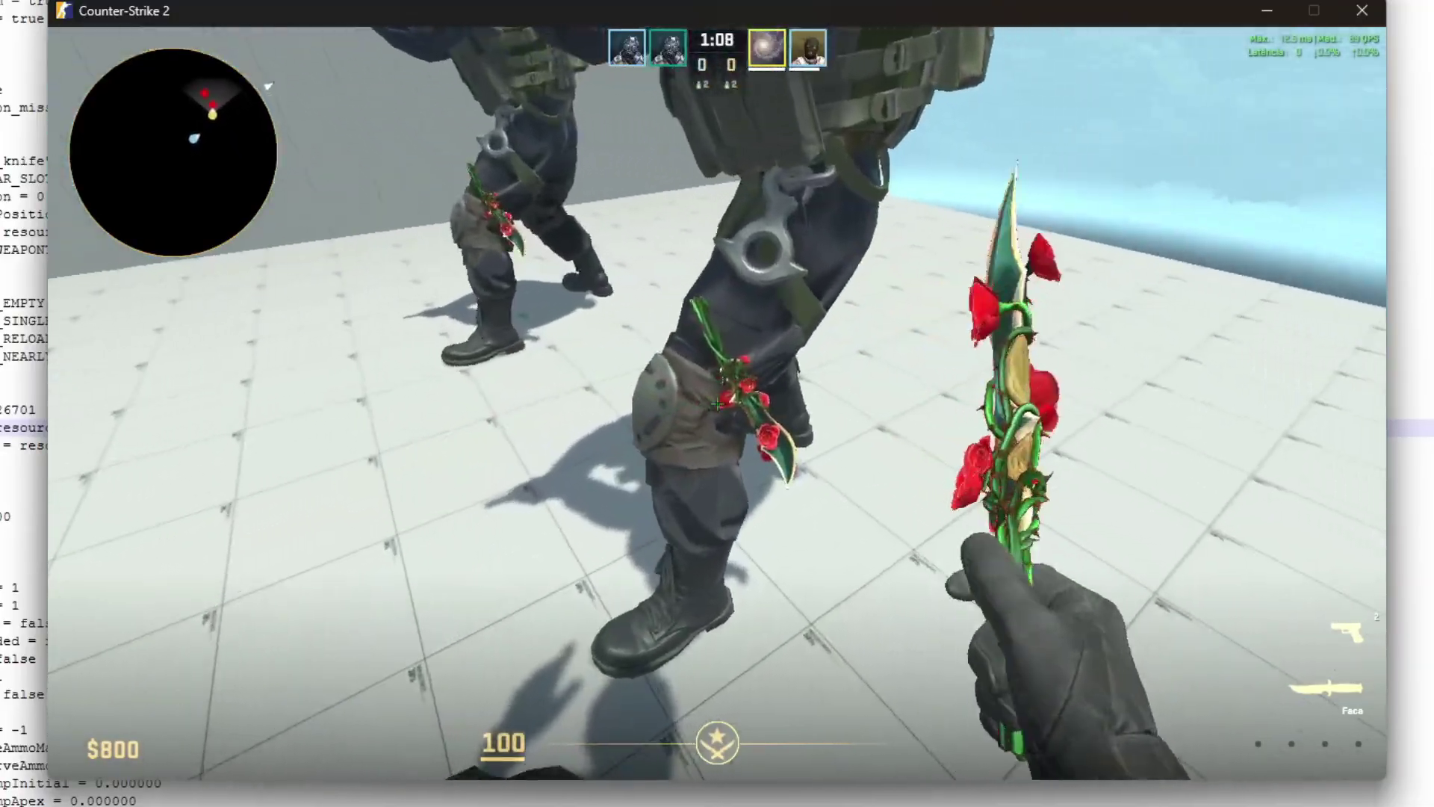
pyautogui.press('w')
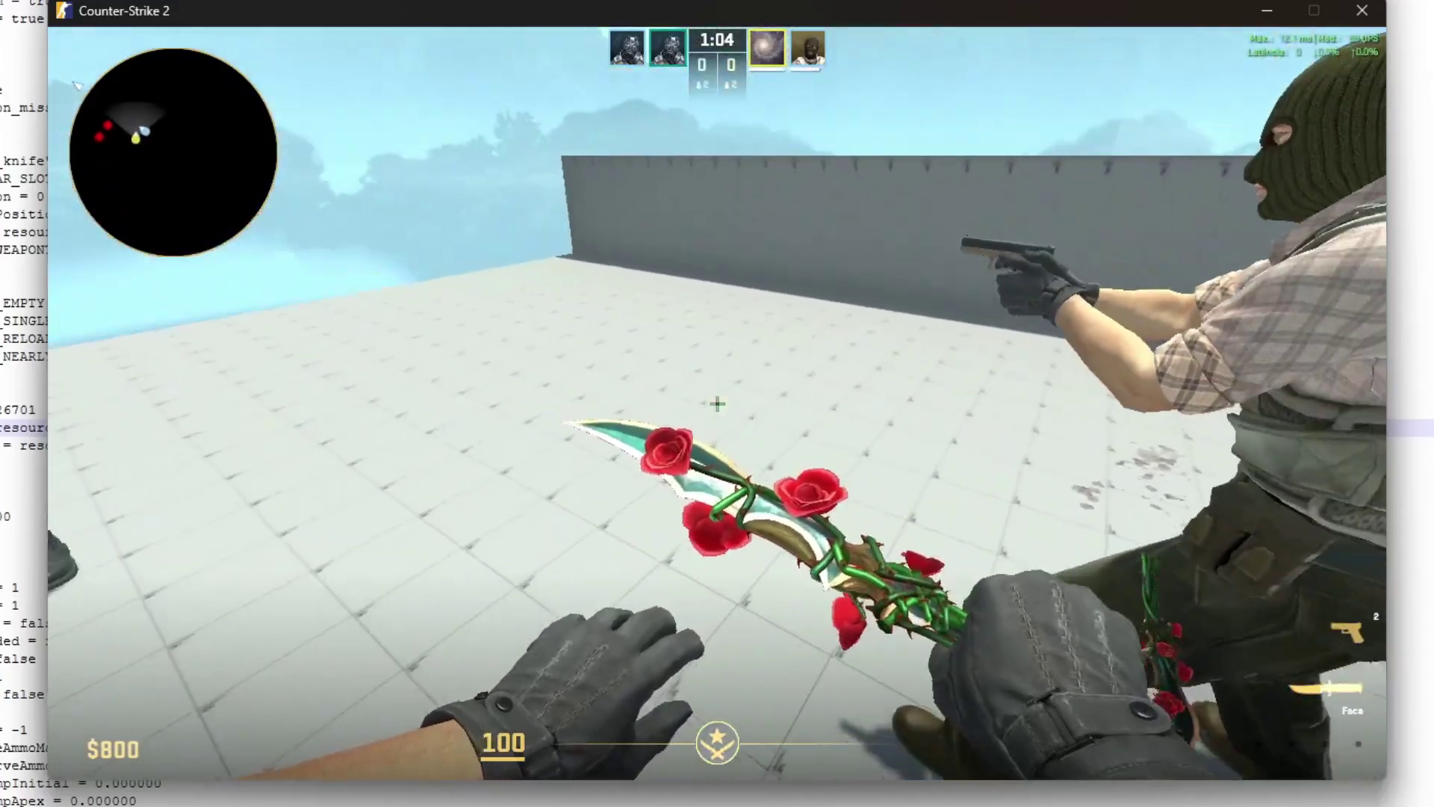
# Step: Drop the held knife, then spawn another with the console command give weapon_knife and equip it
pyautogui.press('g')
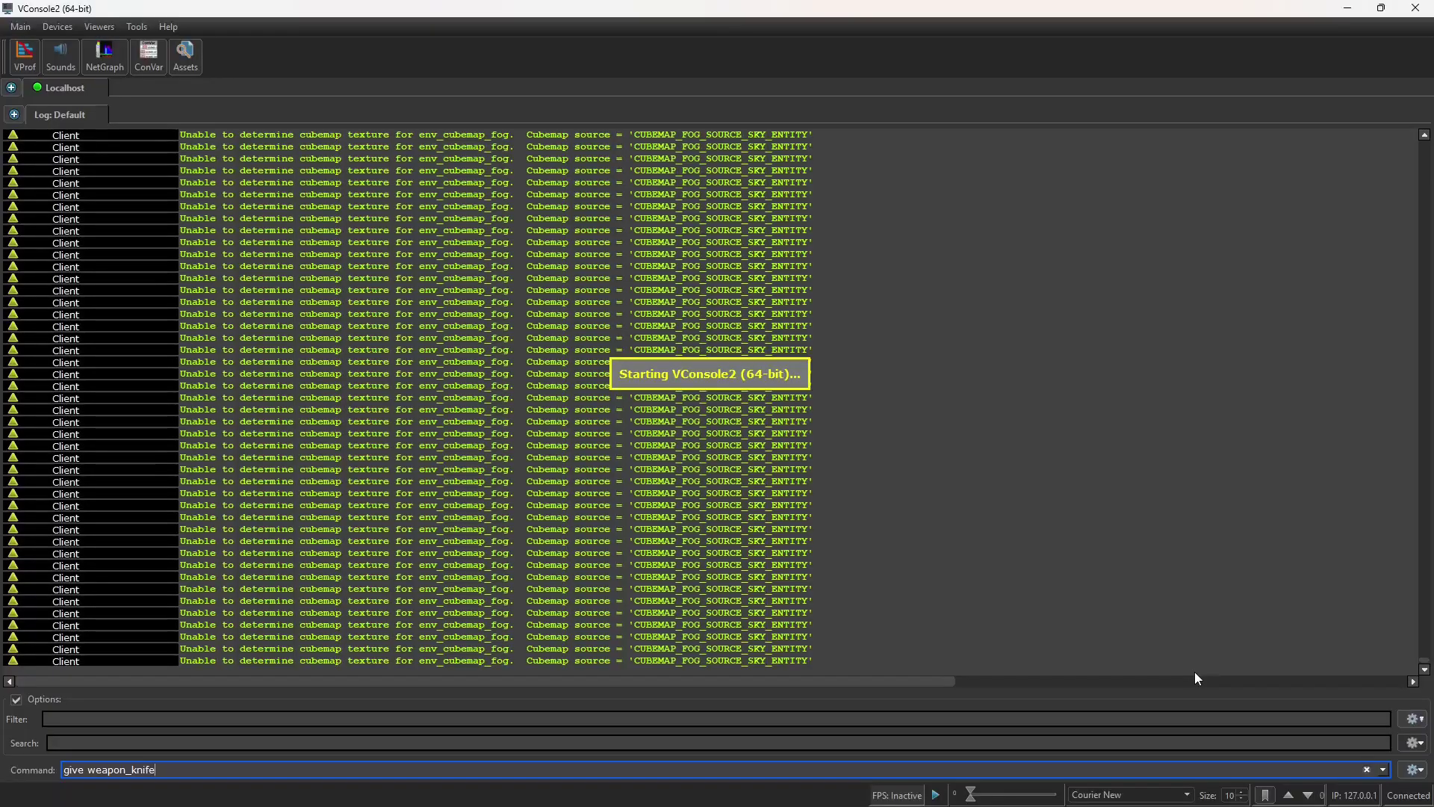
pyautogui.press('Return')
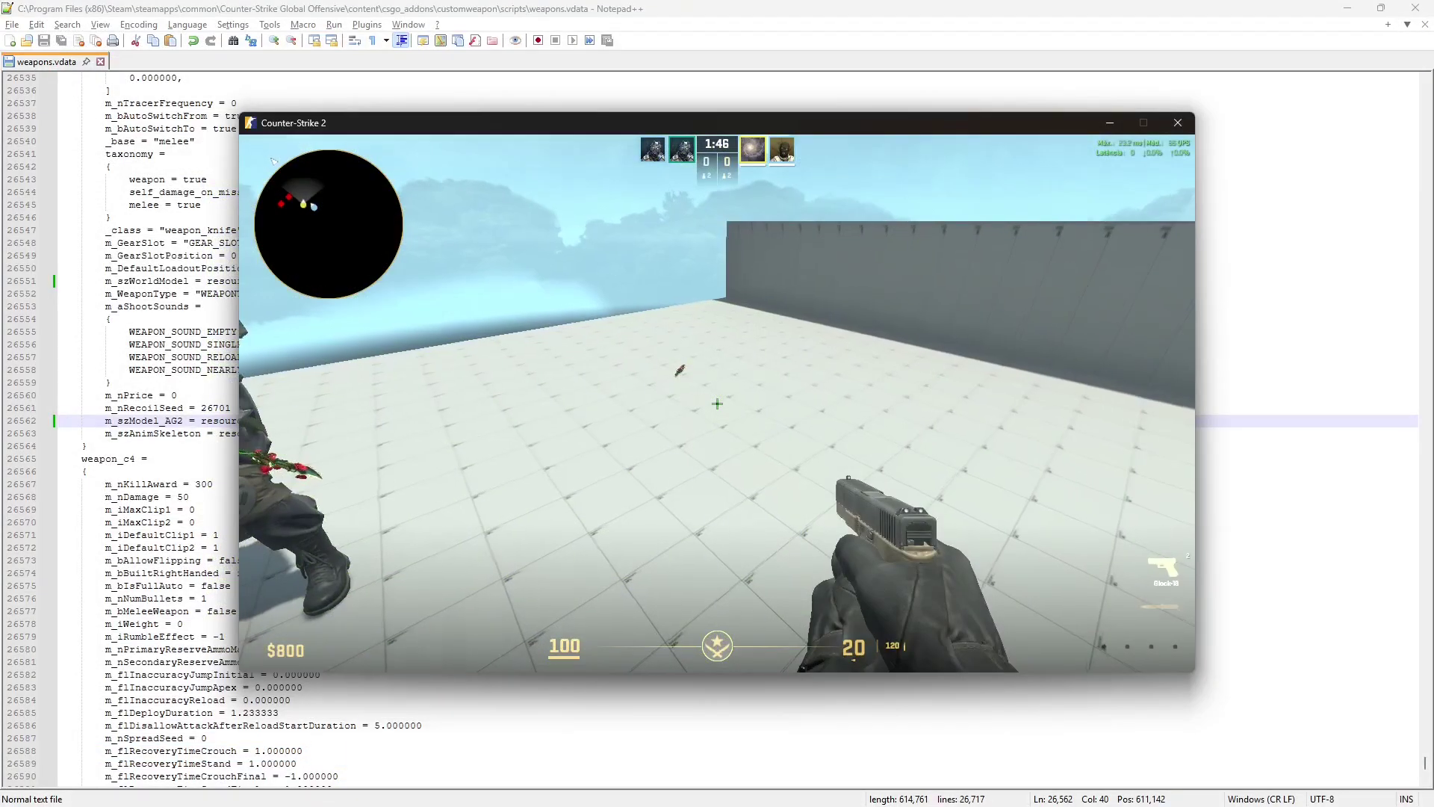
pyautogui.press('3')
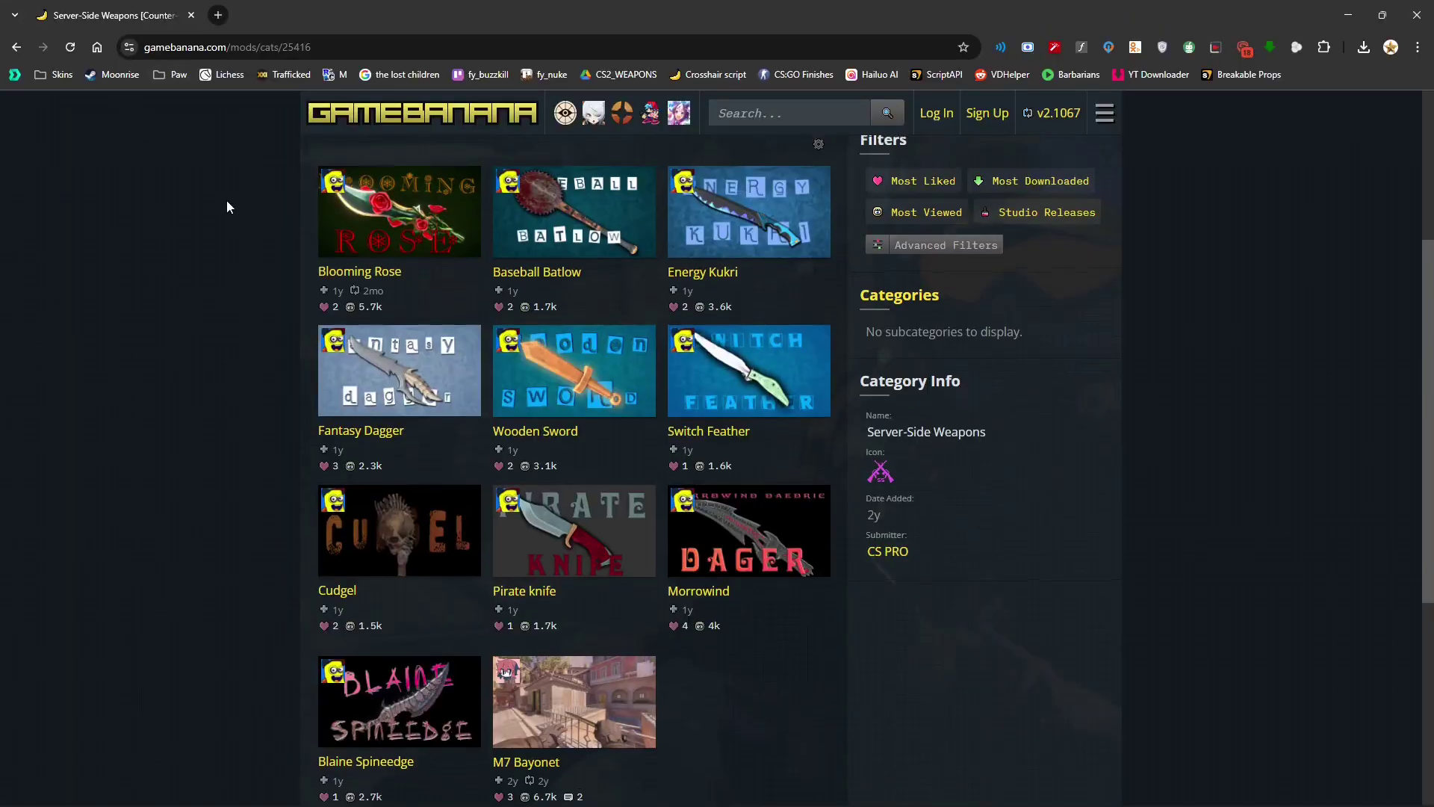
# Step: In the browser, open the Blooming Rose mod among GameBanana's Server-Side Weapons and download blooming_rose_ag2.zip
pyautogui.scroll(4, 228, 206)
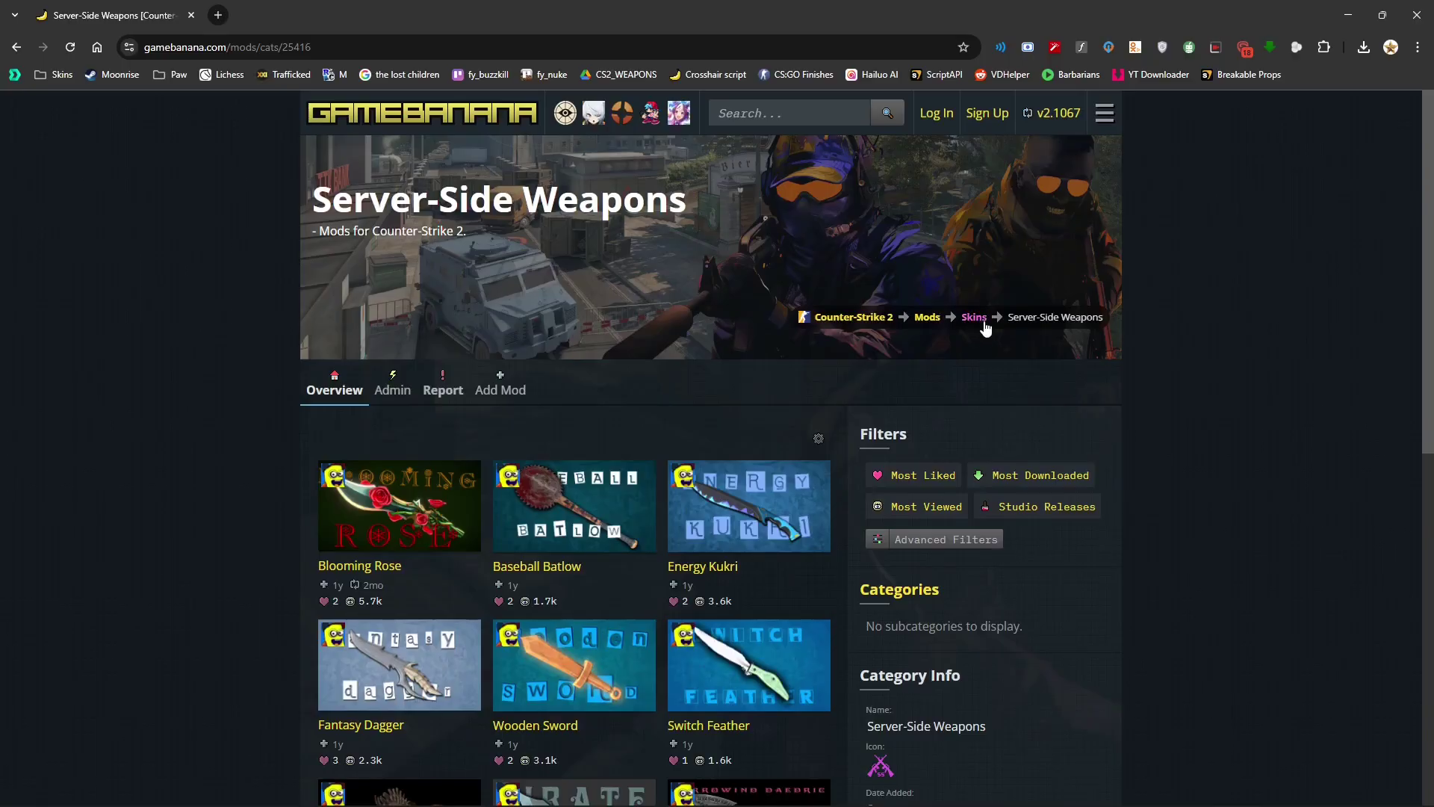
pyautogui.scroll(-1, 72, 262)
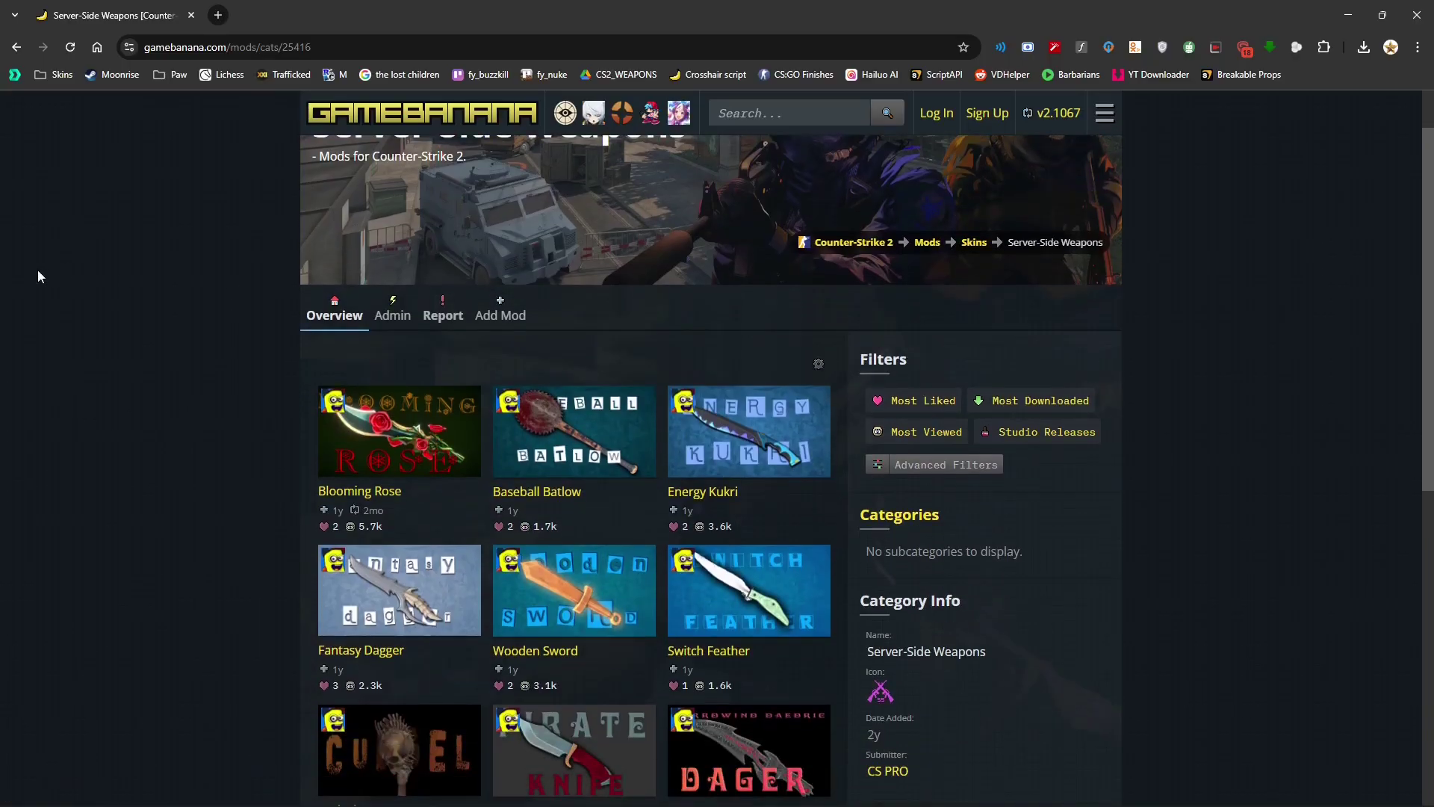
pyautogui.scroll(-2, 39, 277)
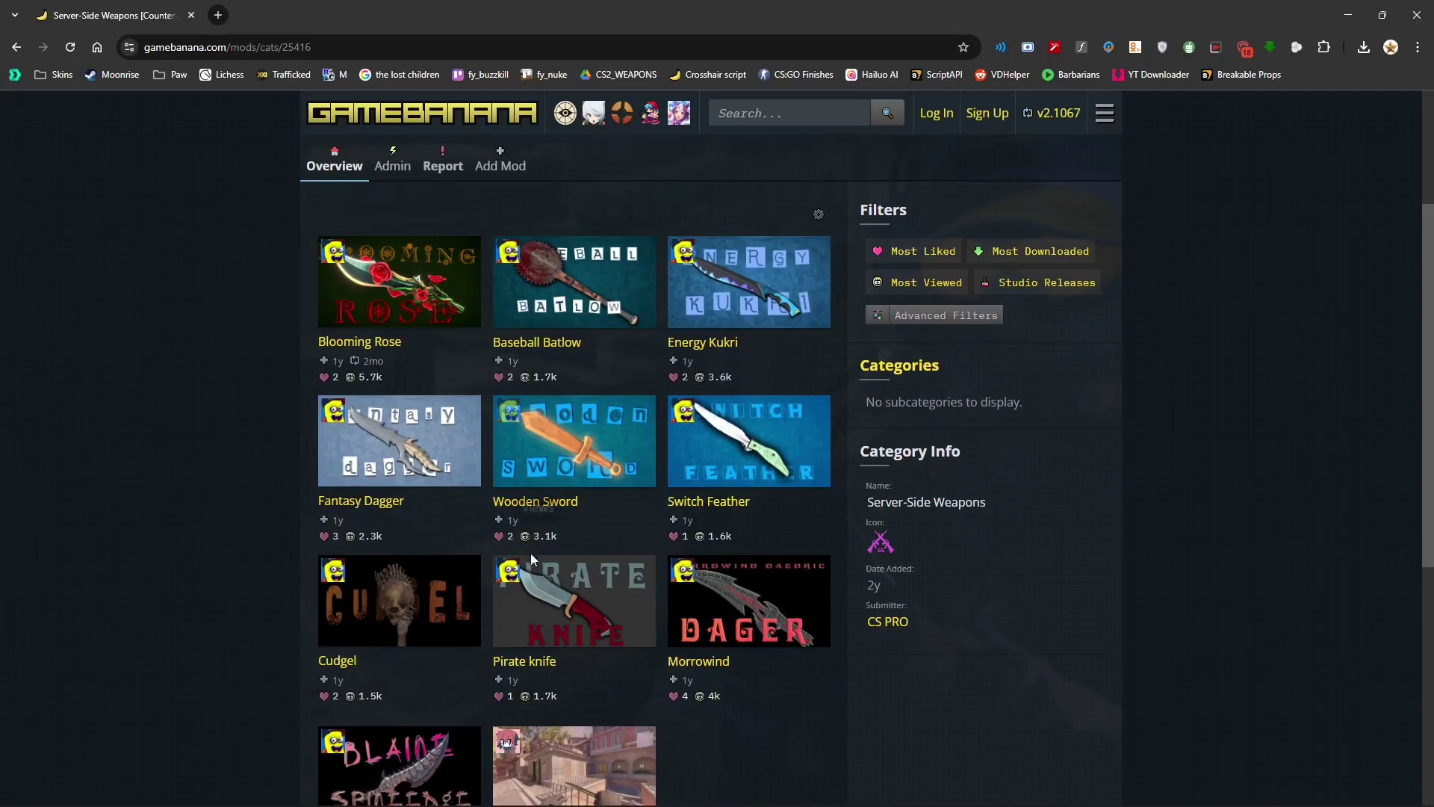
pyautogui.scroll(-1, 534, 568)
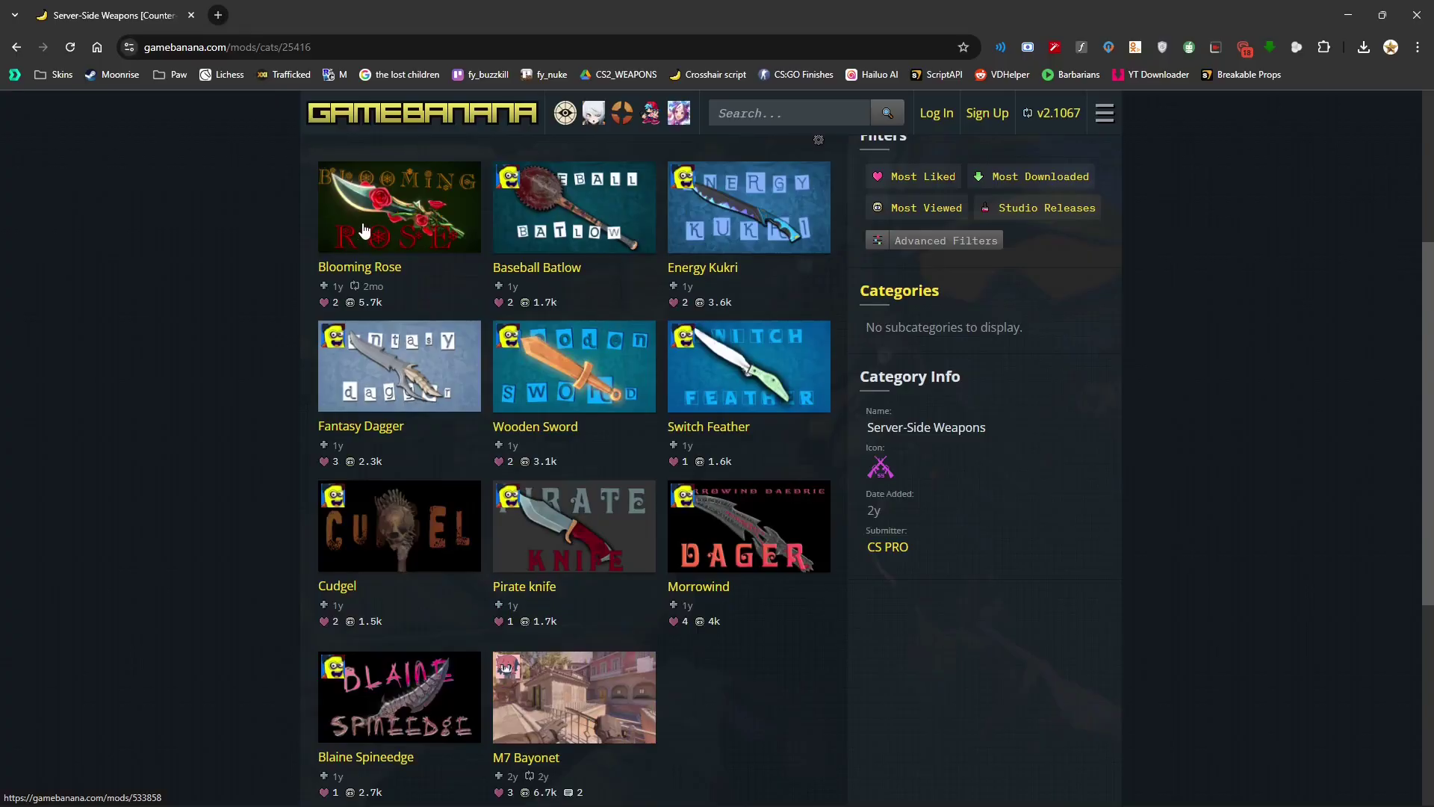
pyautogui.scroll(-8, 390, 338)
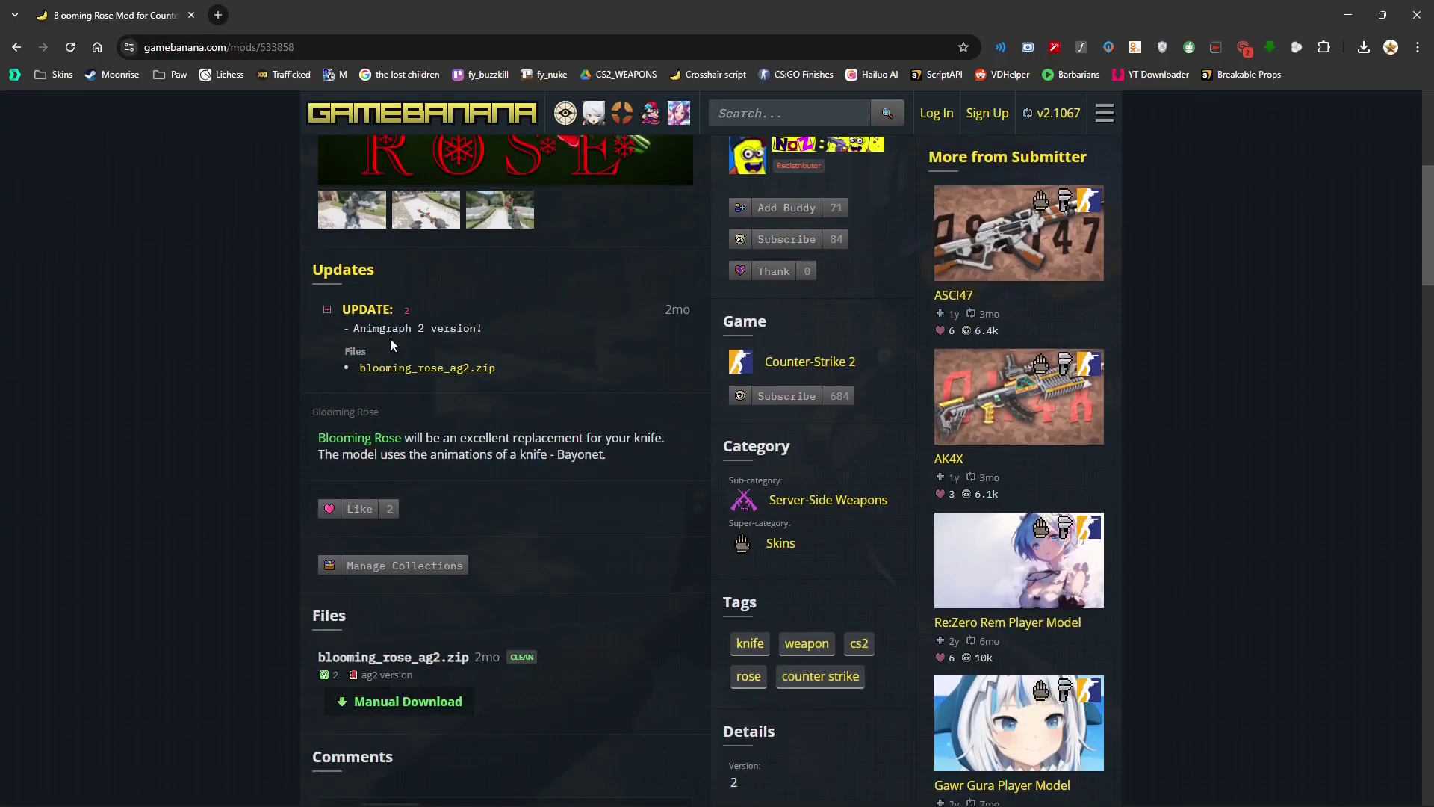
pyautogui.doubleClick(407, 328)
pyautogui.click(405, 354)
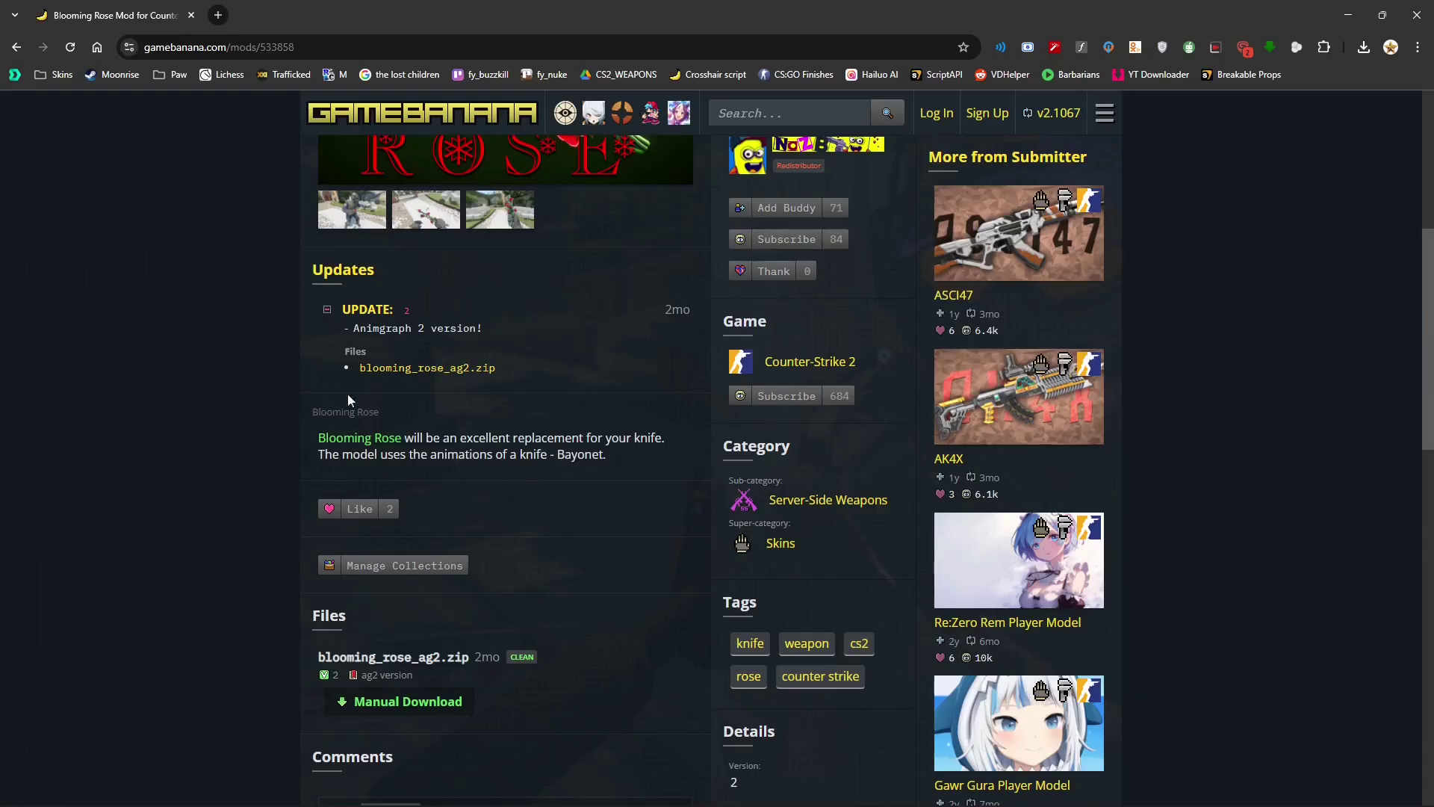
pyautogui.scroll(-3, 347, 392)
pyautogui.click(388, 482)
# Step: Copy the weapons folder from blooming_rose_ag2.zip into the addon folder game/csgo_addons/customweapon
pyautogui.click(553, 391)
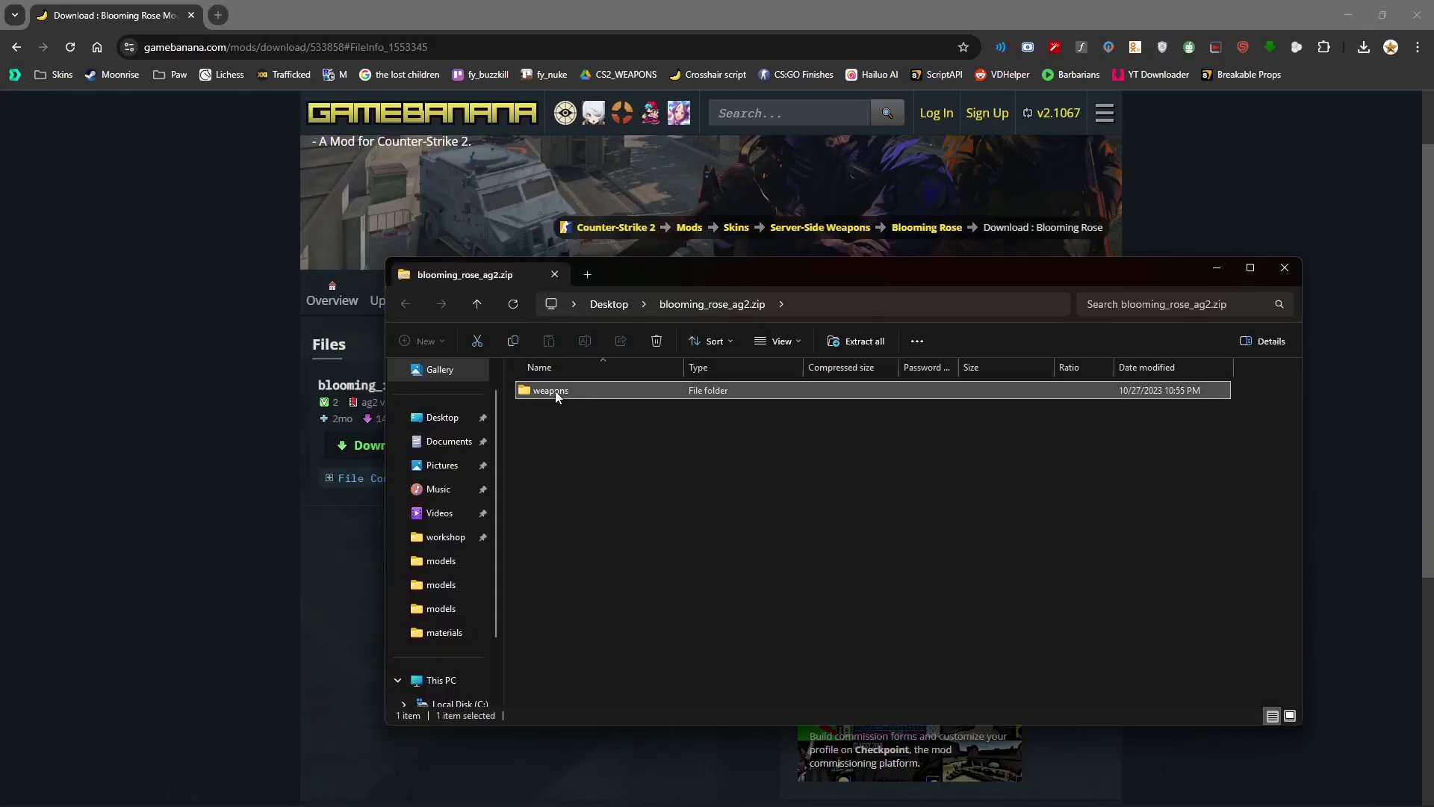
pyautogui.moveTo(746, 278); pyautogui.dragTo(613, 222)
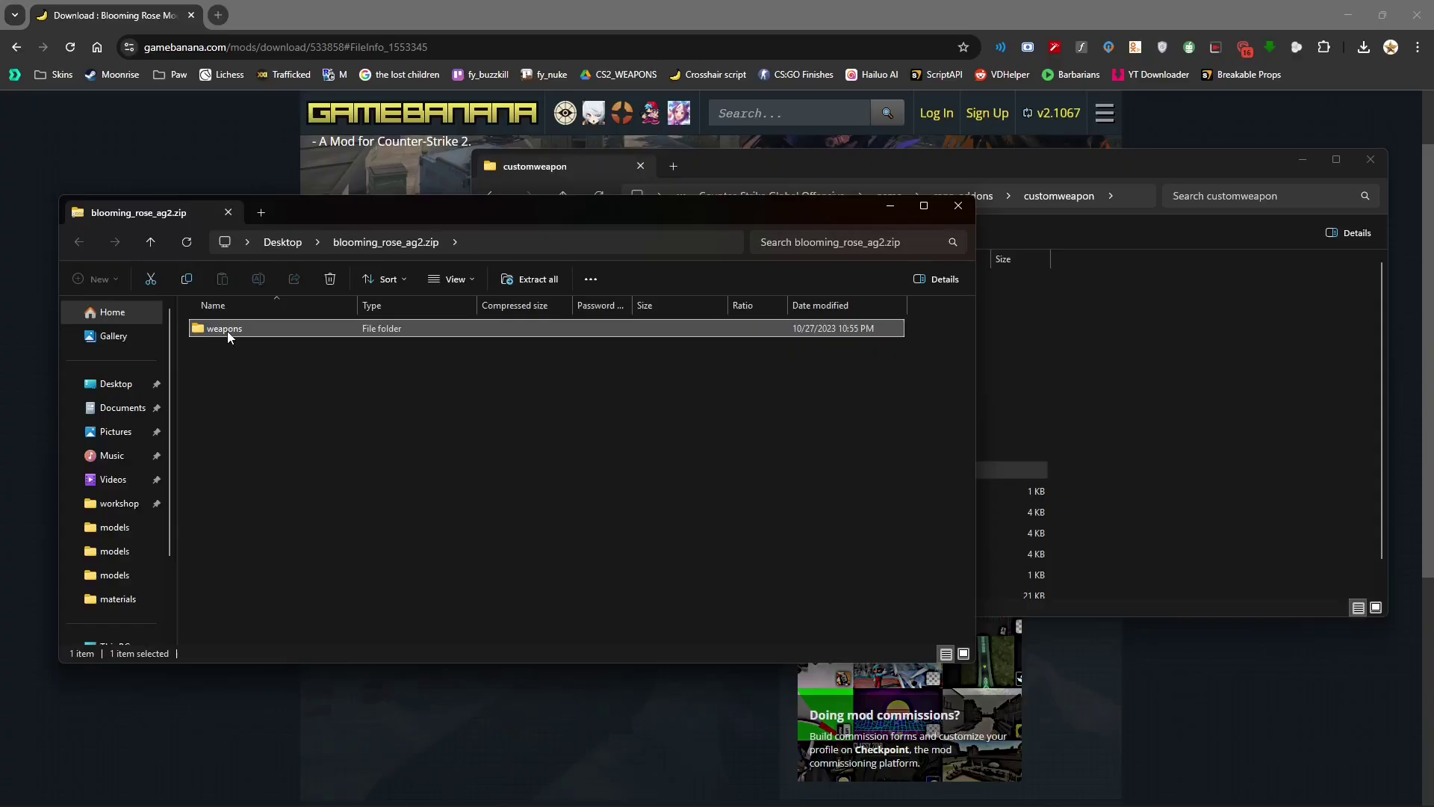
pyautogui.moveTo(231, 332); pyautogui.dragTo(549, 373)
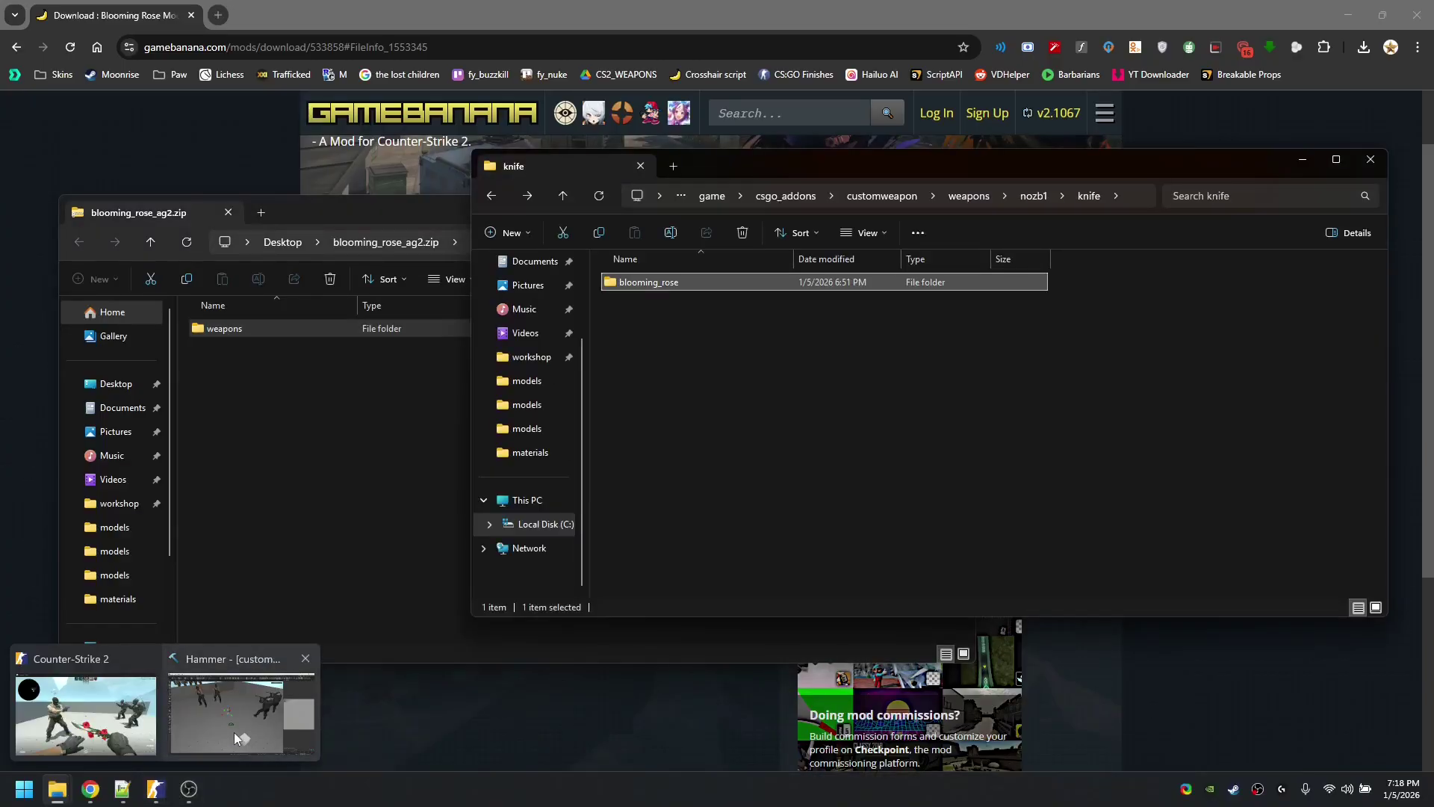
# Step: Switch to Hammer and check the World Model path in the properties of the knife's prop_dynamic entity
pyautogui.click(239, 702)
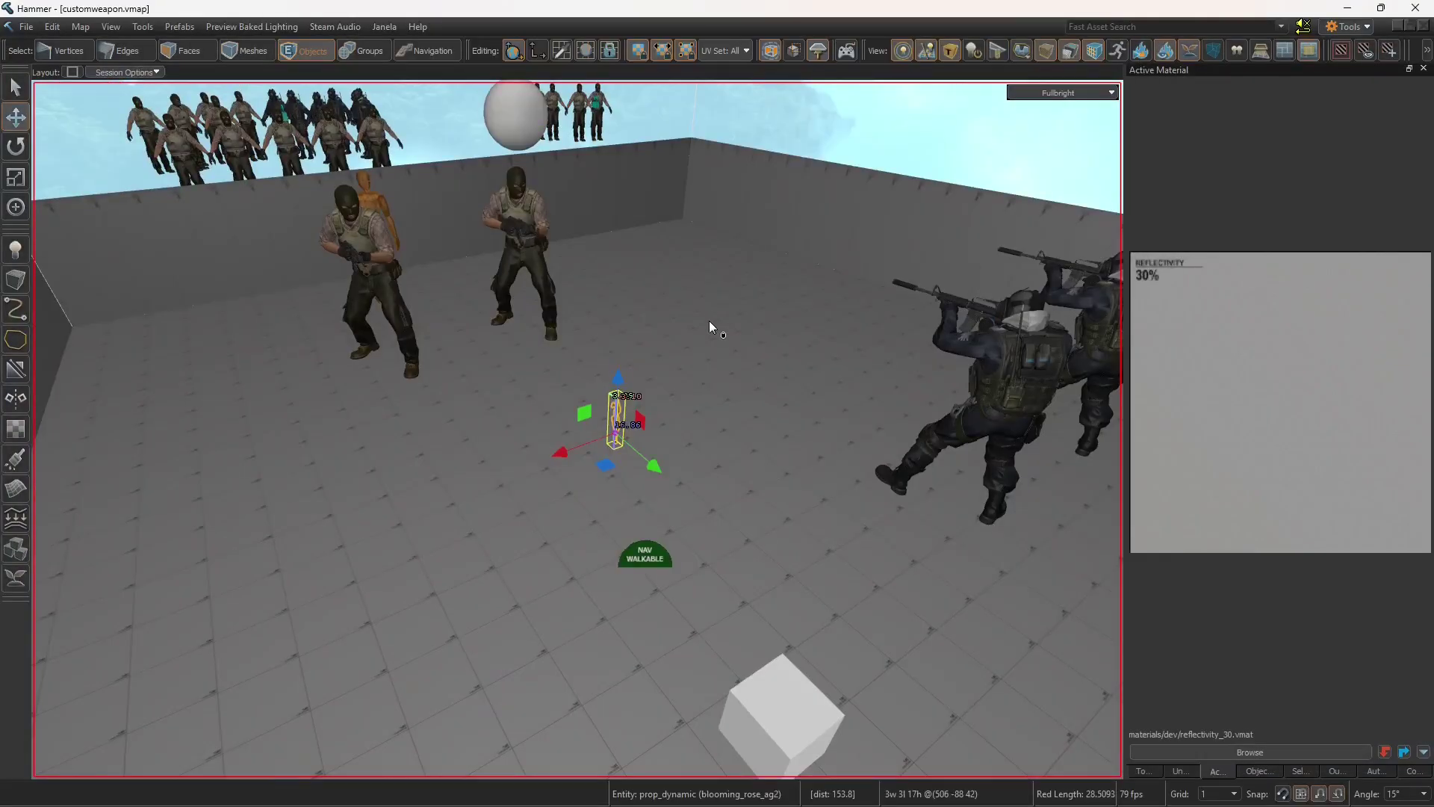
pyautogui.hotkey('alt', 'Return')
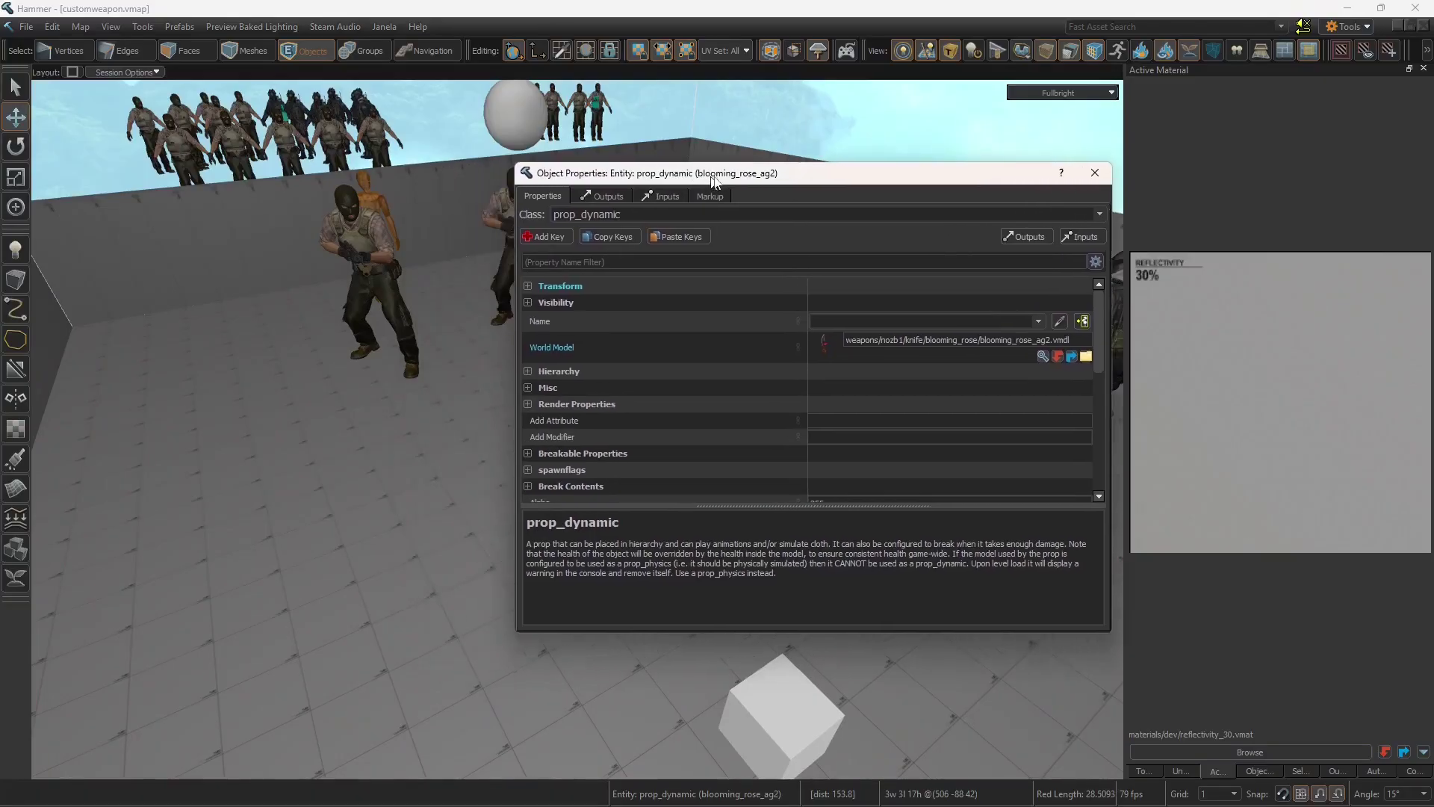
pyautogui.moveTo(713, 179); pyautogui.dragTo(770, 173)
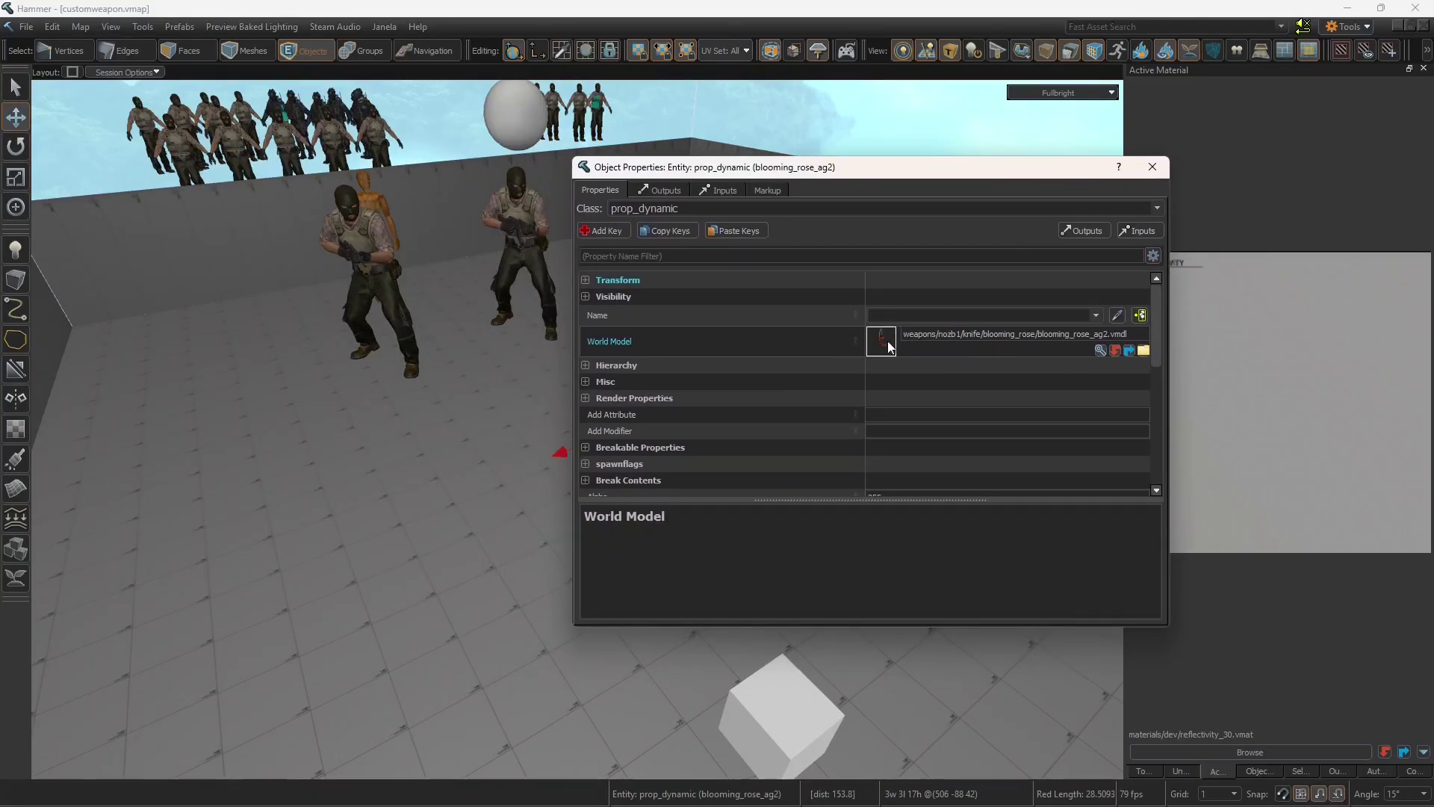
pyautogui.click(954, 338)
pyautogui.click(1100, 350)
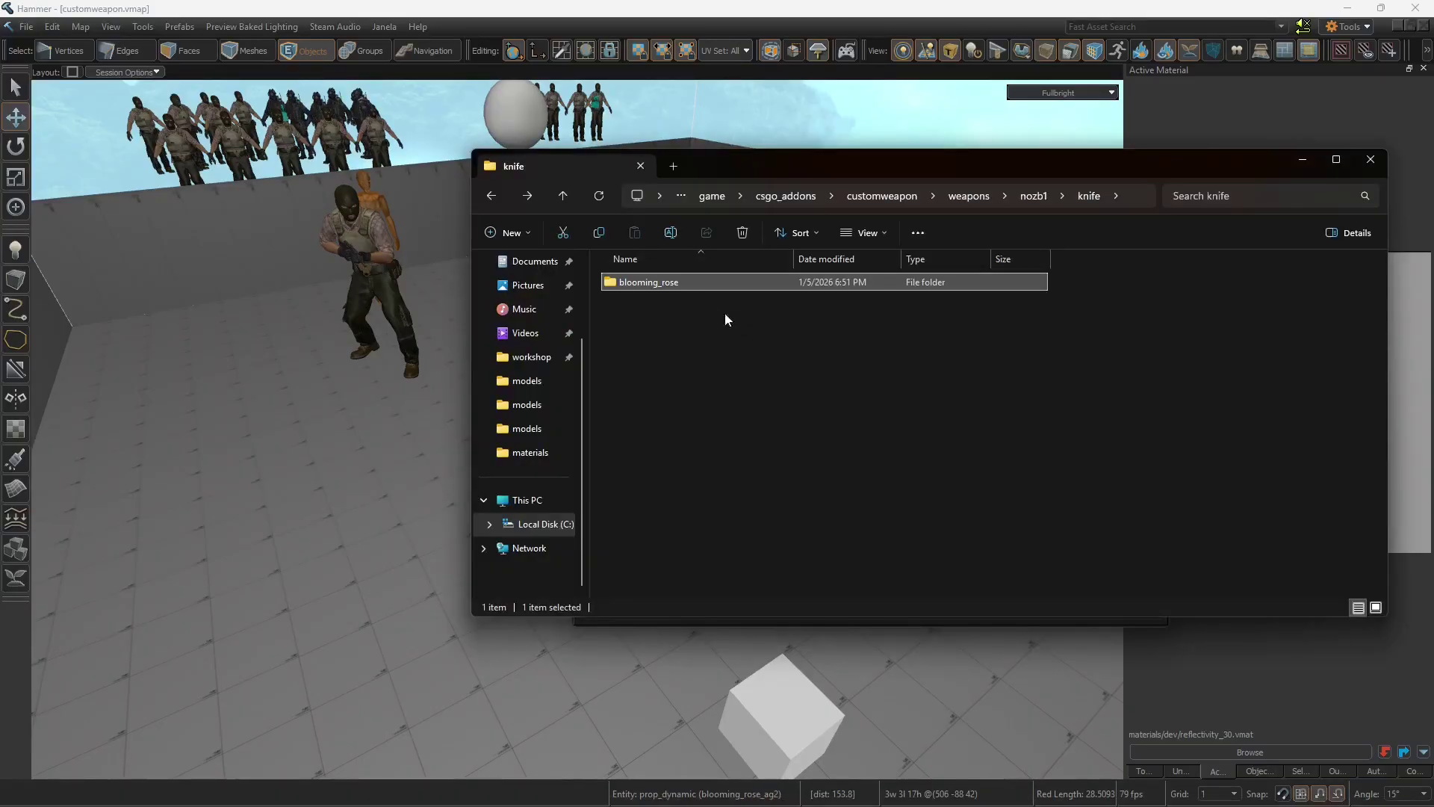
# Step: Locate blooming_rose_ag2.vmdl_c in the addon's blooming_rose folder, and inspect the knife model in Hammer's 3D view
pyautogui.doubleClick(862, 285)
pyautogui.click(662, 326)
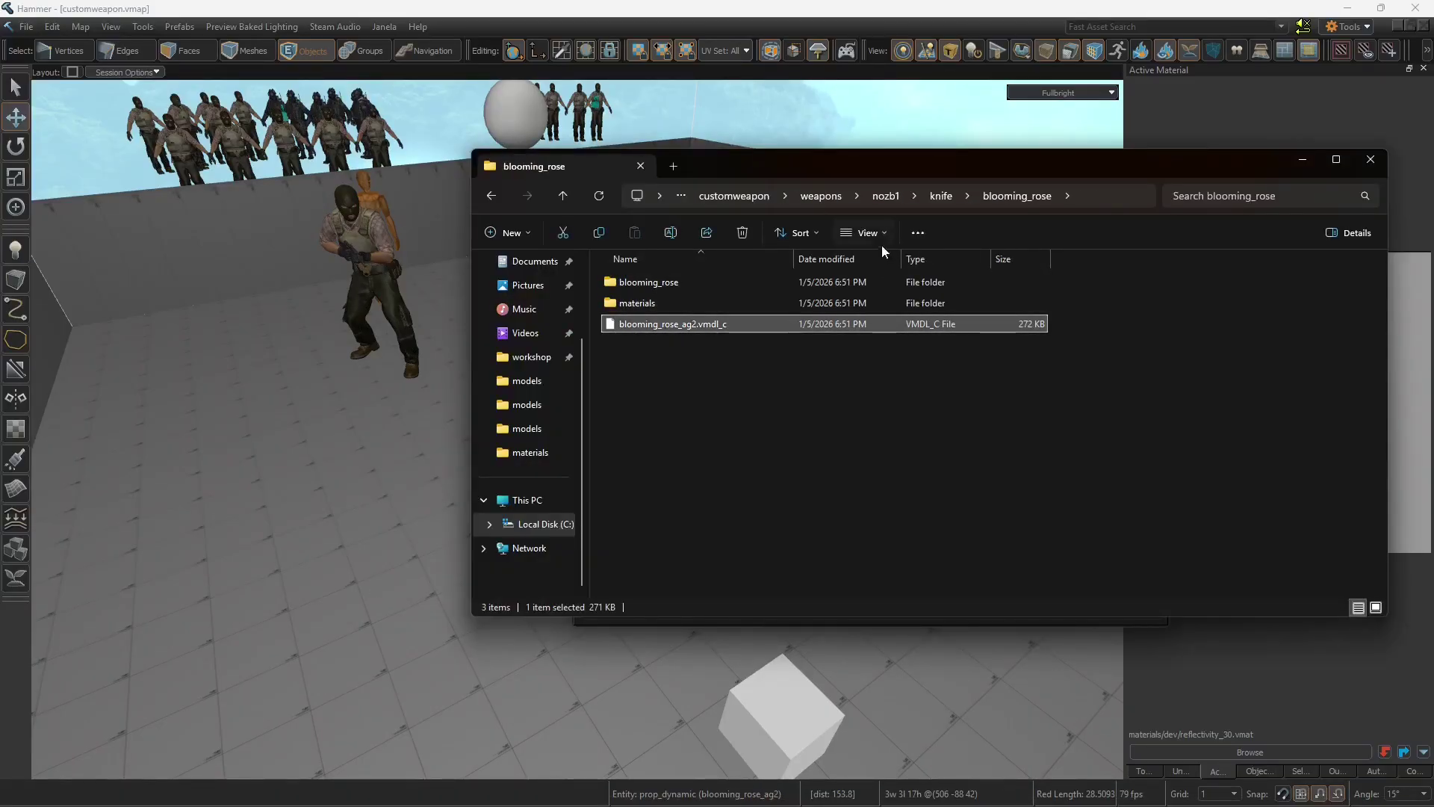
pyautogui.moveTo(473, 276); pyautogui.dragTo(226, 276)
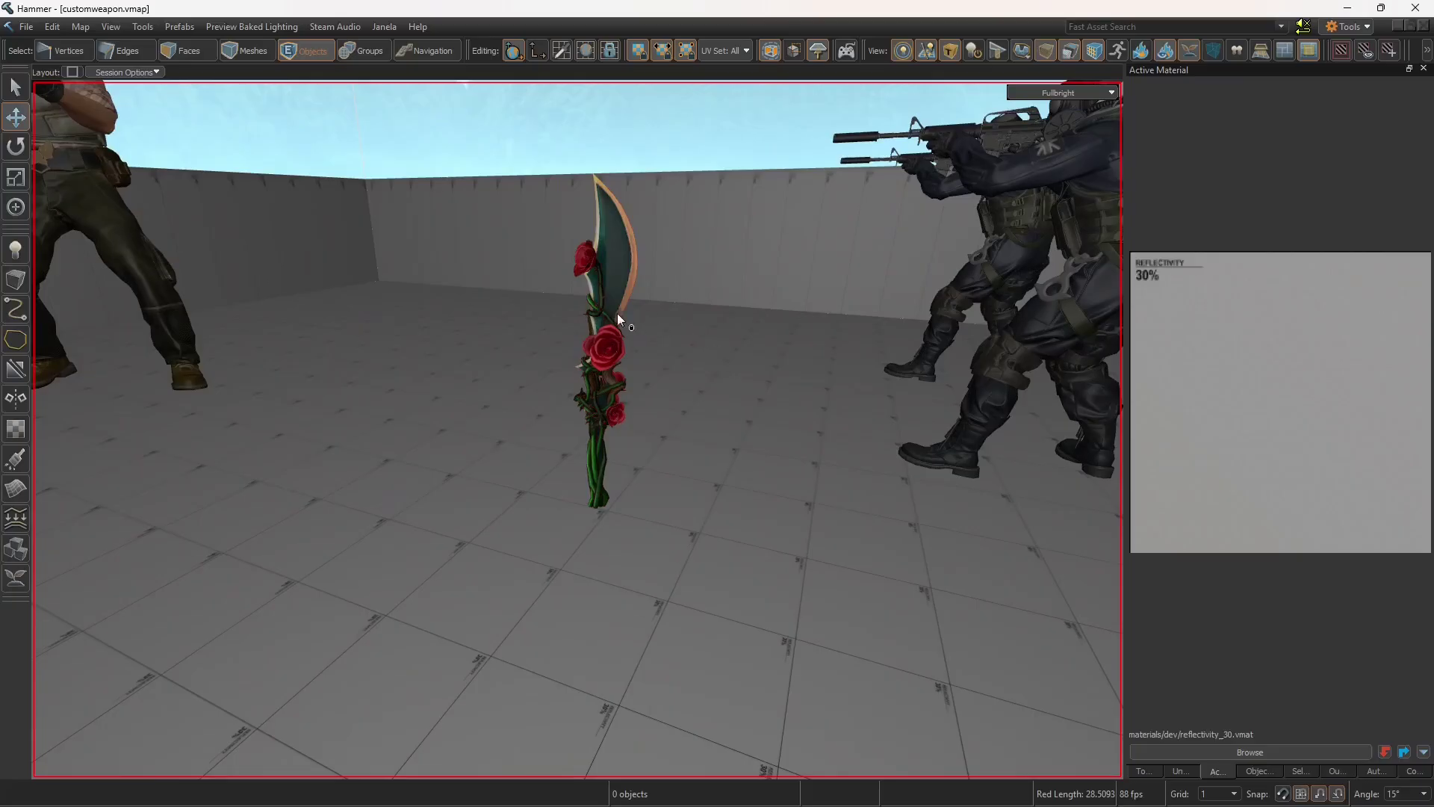
pyautogui.scroll(-2, 655, 324)
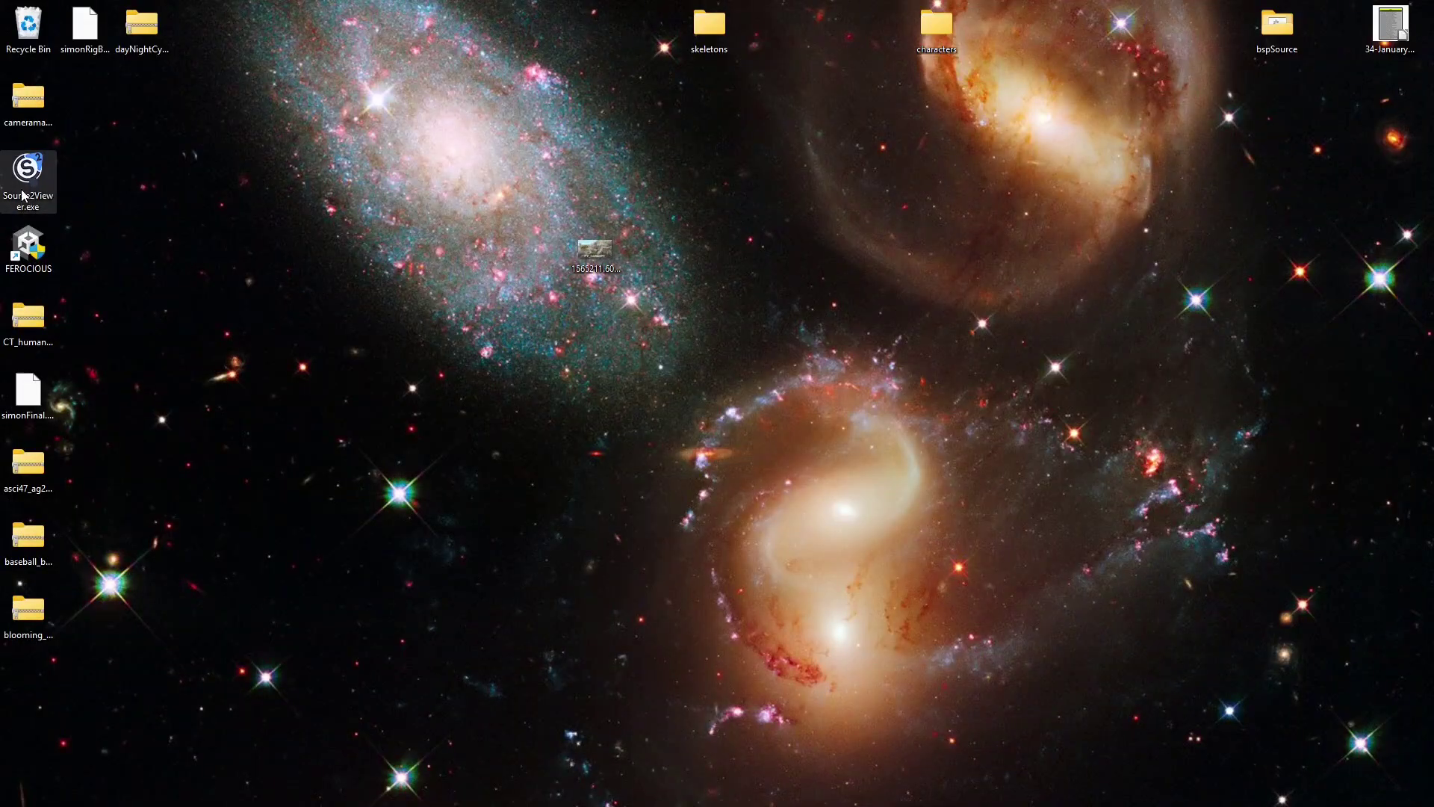
# Step: Launch Source 2 Viewer and open game/csgo/pak01_dir.vpk from the Counter-Strike 2 files
pyautogui.doubleClick(23, 190)
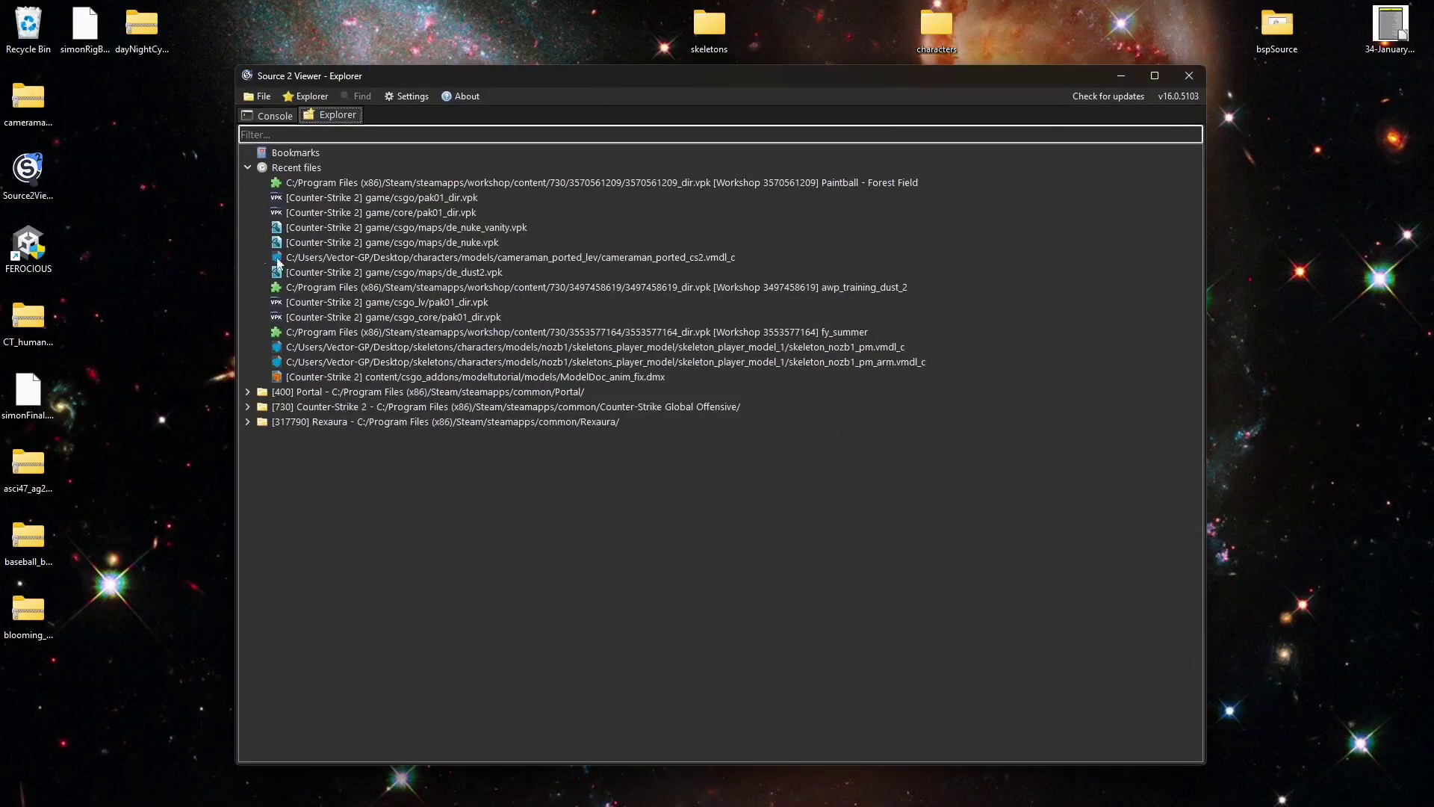
pyautogui.click(247, 406)
pyautogui.click(326, 180)
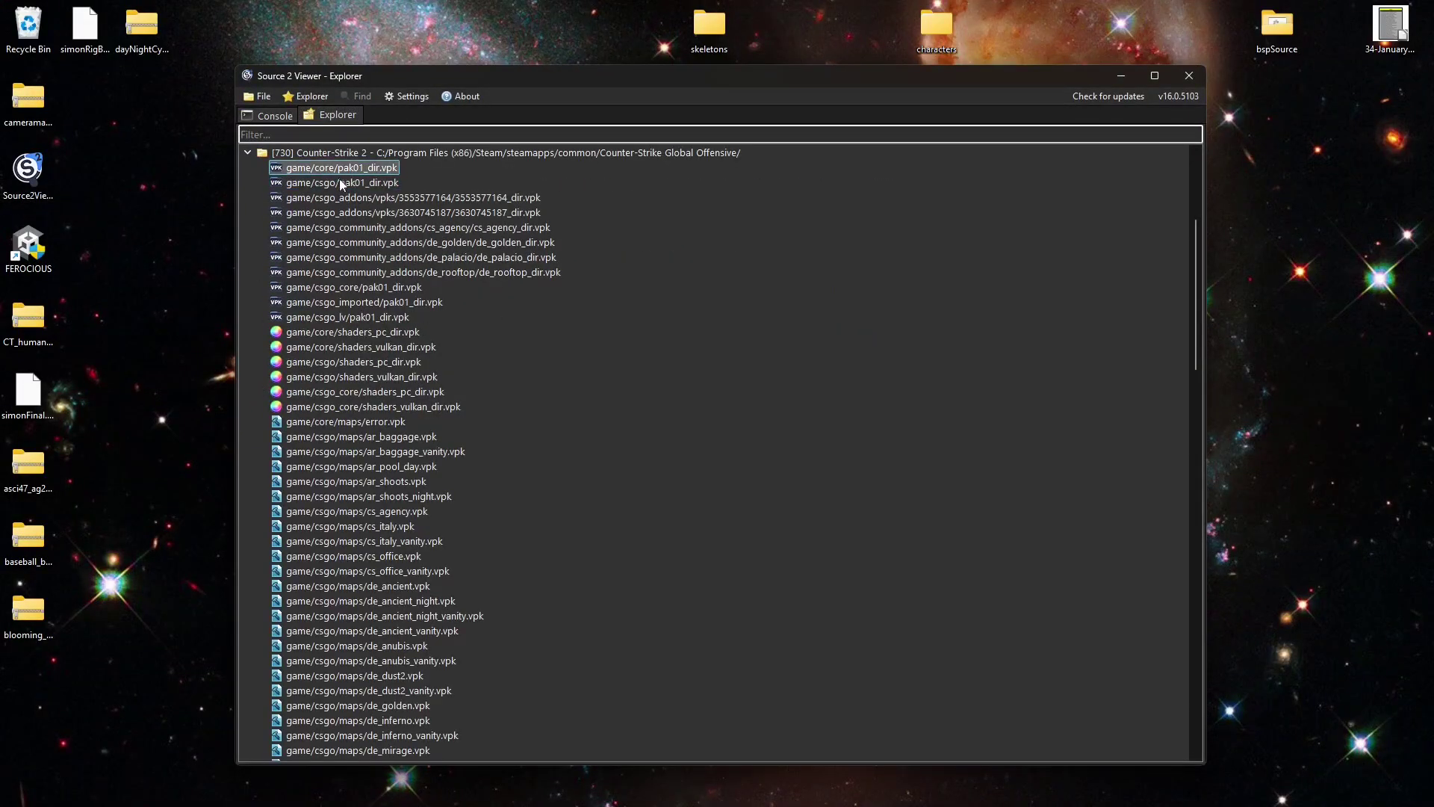
pyautogui.click(329, 182)
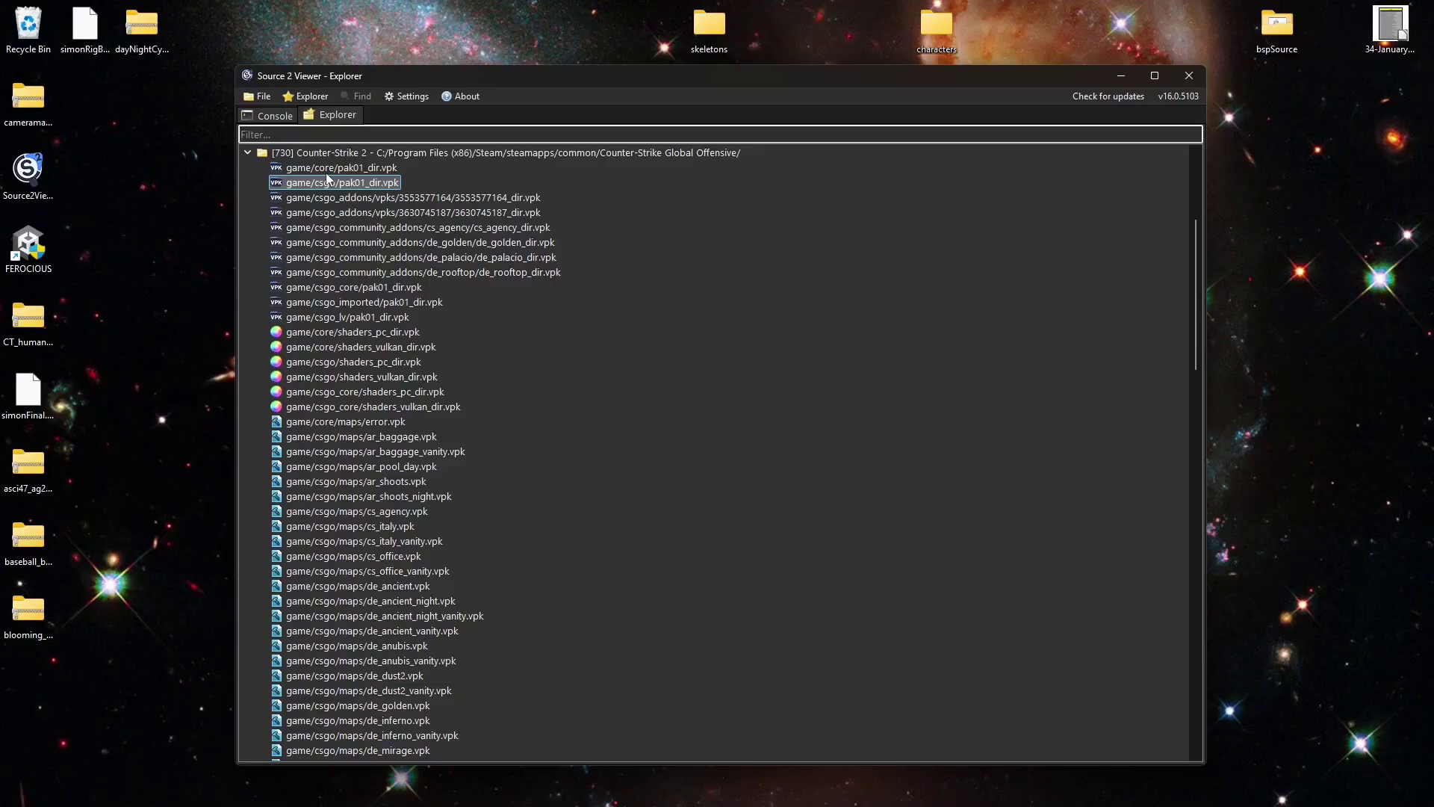
pyautogui.doubleClick(330, 183)
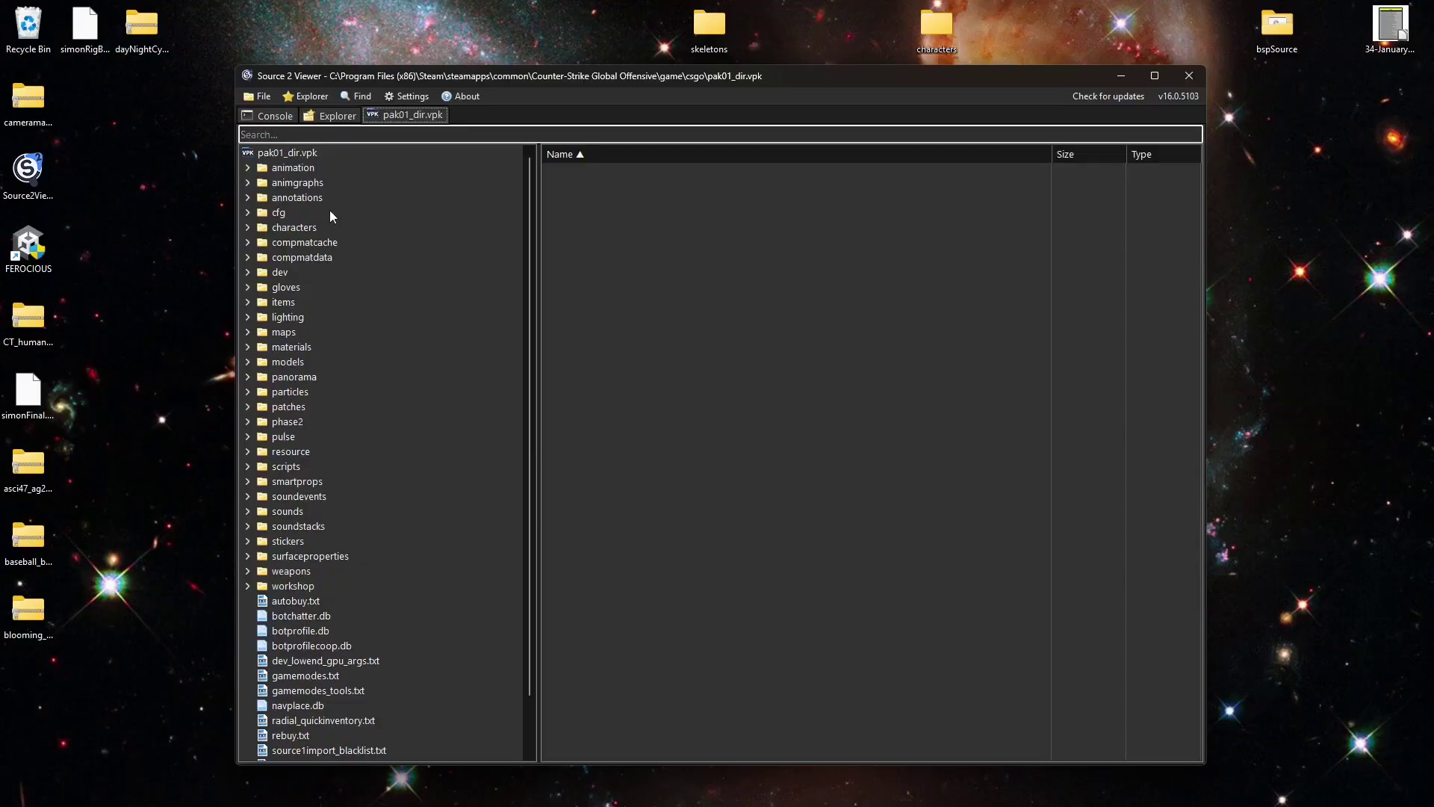
# Step: Export weapons.vdata_c from the scripts folder as weapons.vdata into content/csgo_addons/customweapon/scripts, replacing the existing file, and close the viewer
pyautogui.click(248, 467)
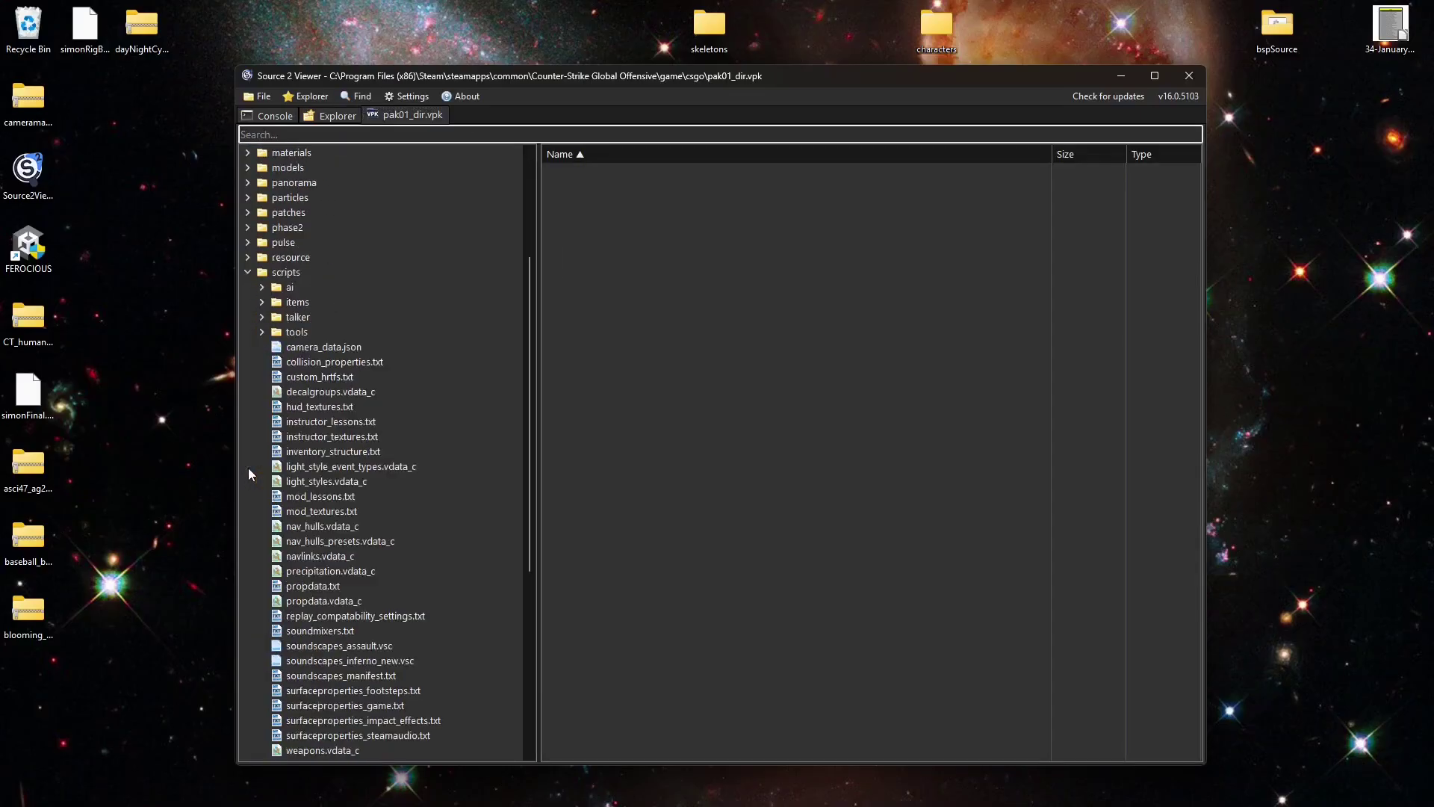
pyautogui.scroll(-4, 318, 571)
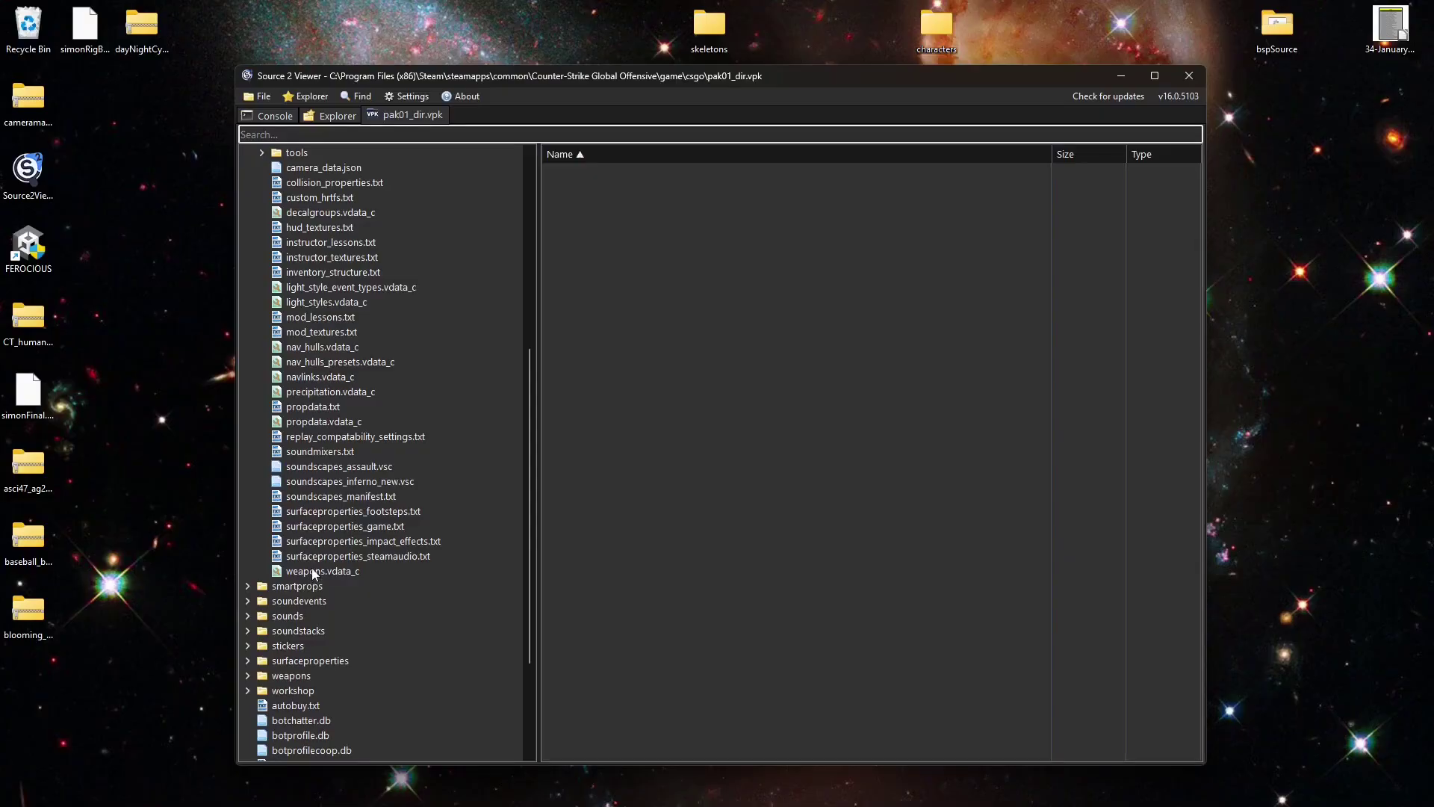
pyautogui.rightClick(311, 569)
pyautogui.click(350, 595)
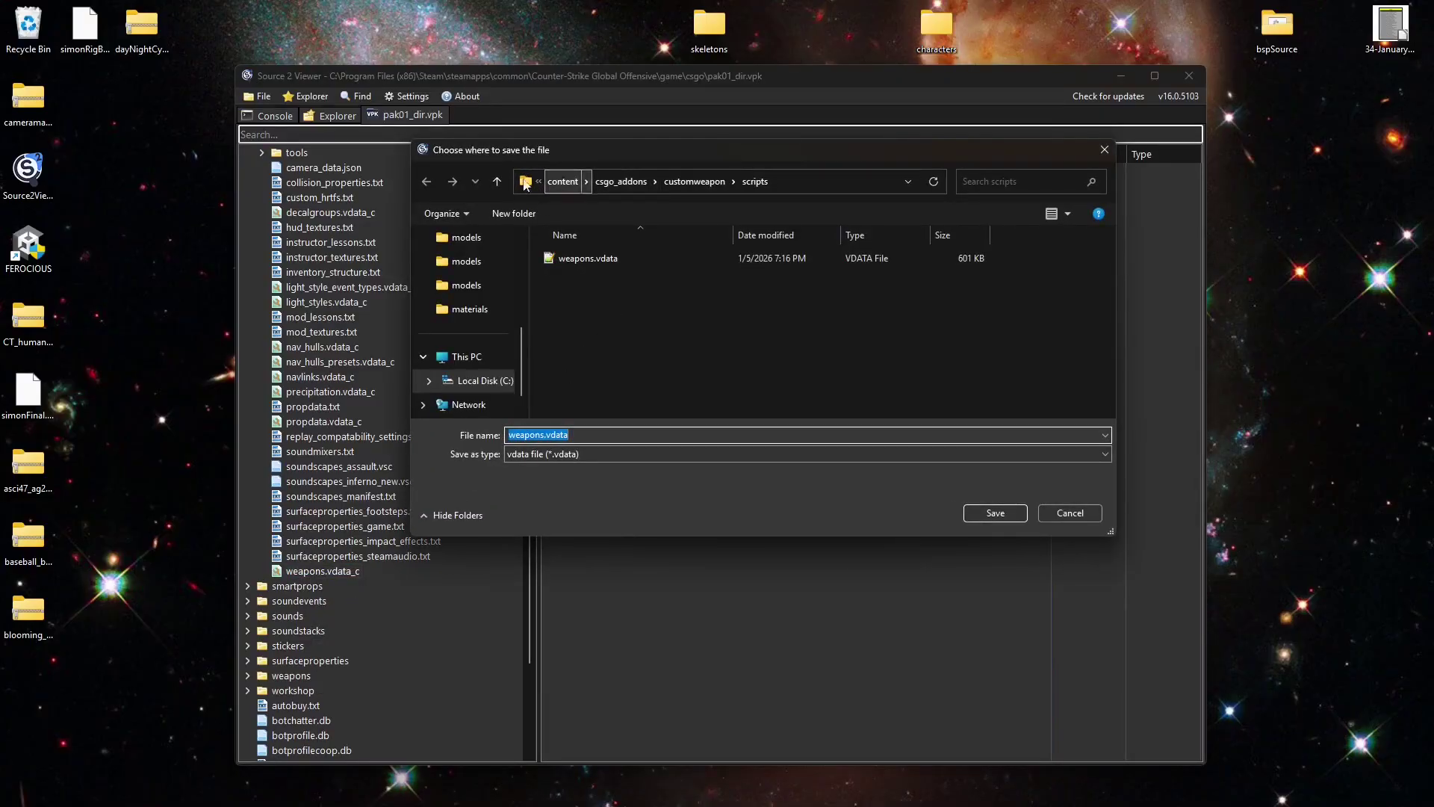
pyautogui.click(692, 182)
pyautogui.click(585, 301)
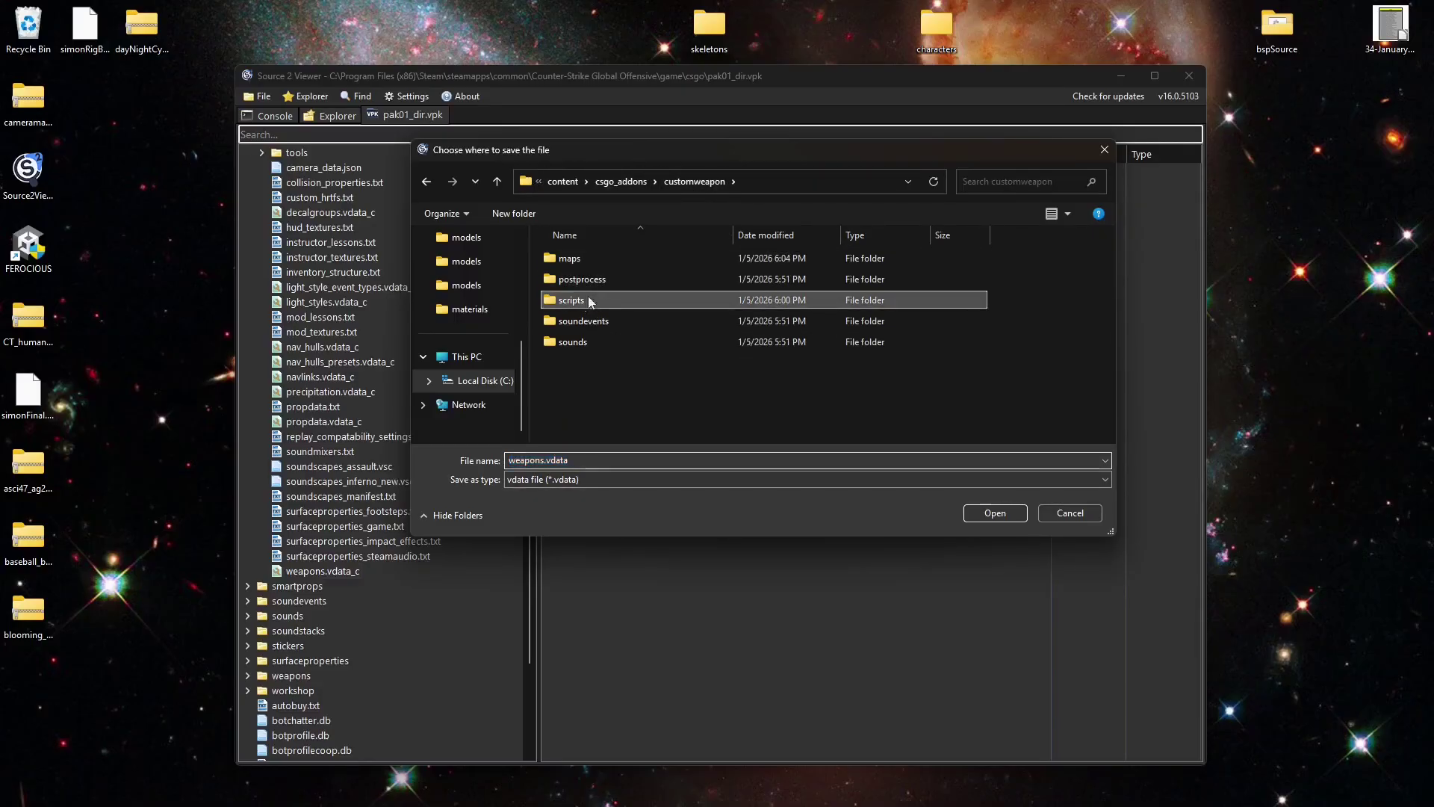
pyautogui.doubleClick(585, 301)
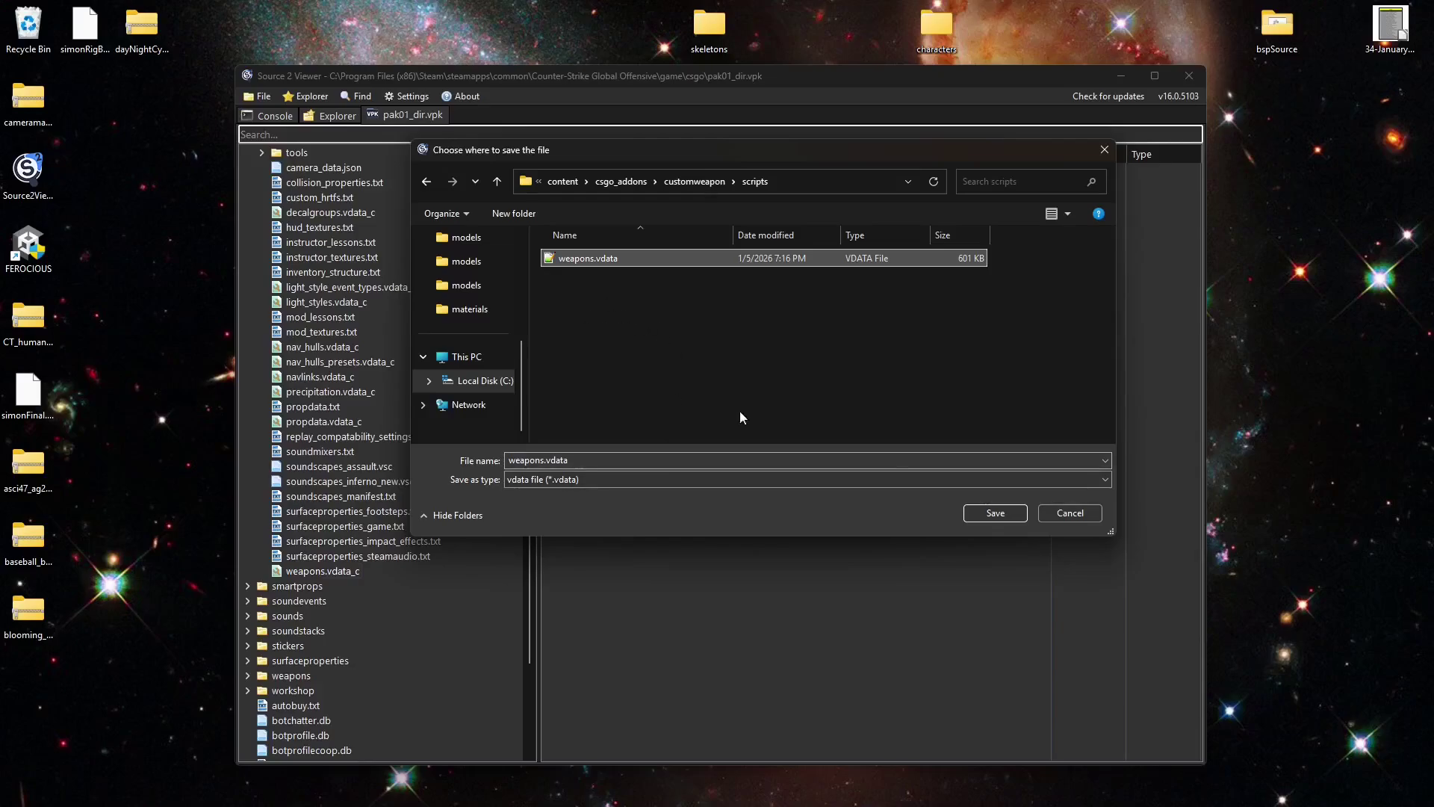
pyautogui.click(995, 513)
pyautogui.click(774, 410)
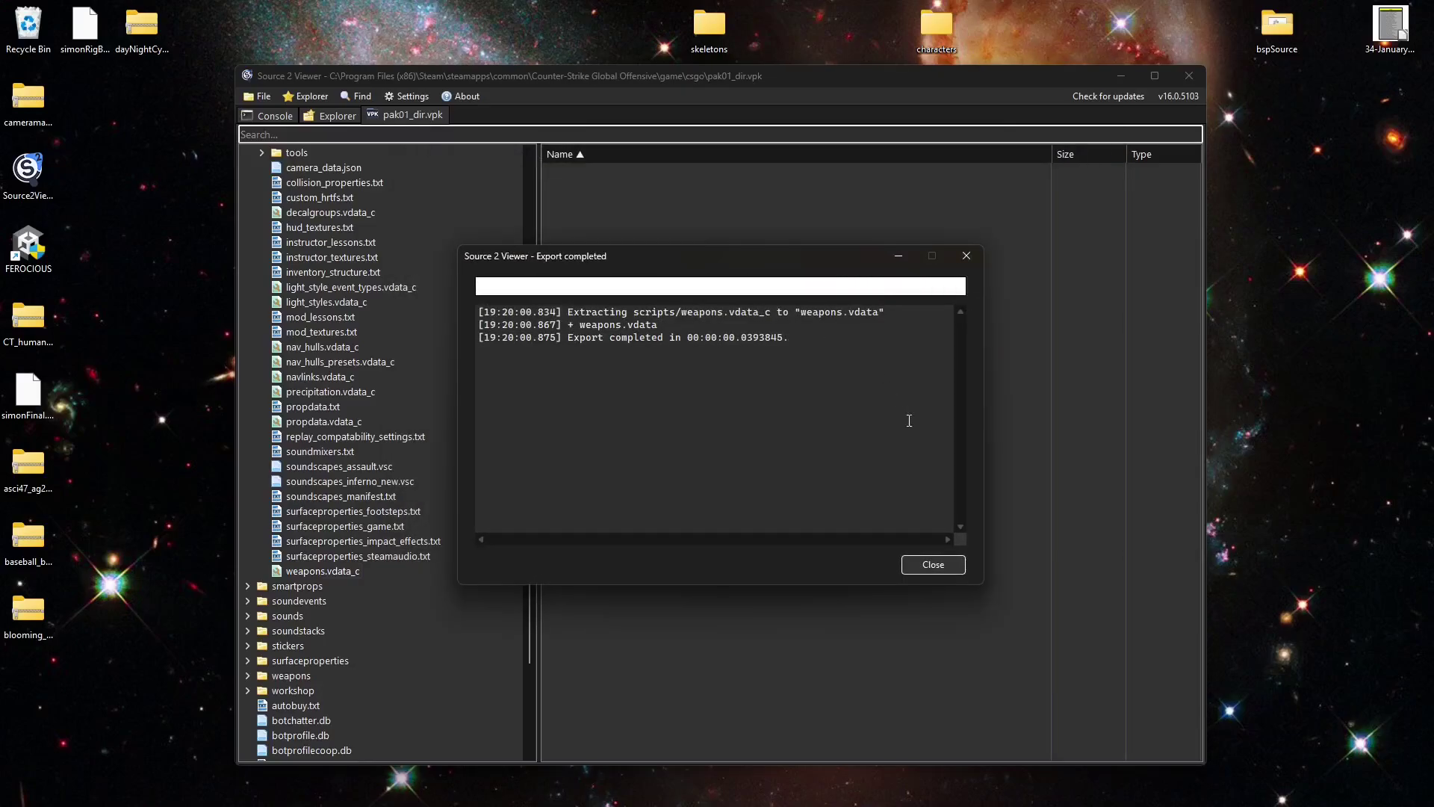
pyautogui.click(947, 563)
pyautogui.click(1187, 75)
# Step: Open weapons.vdata from the content/csgo_addons/customweapon/scripts folder in Notepad++
pyautogui.click(57, 788)
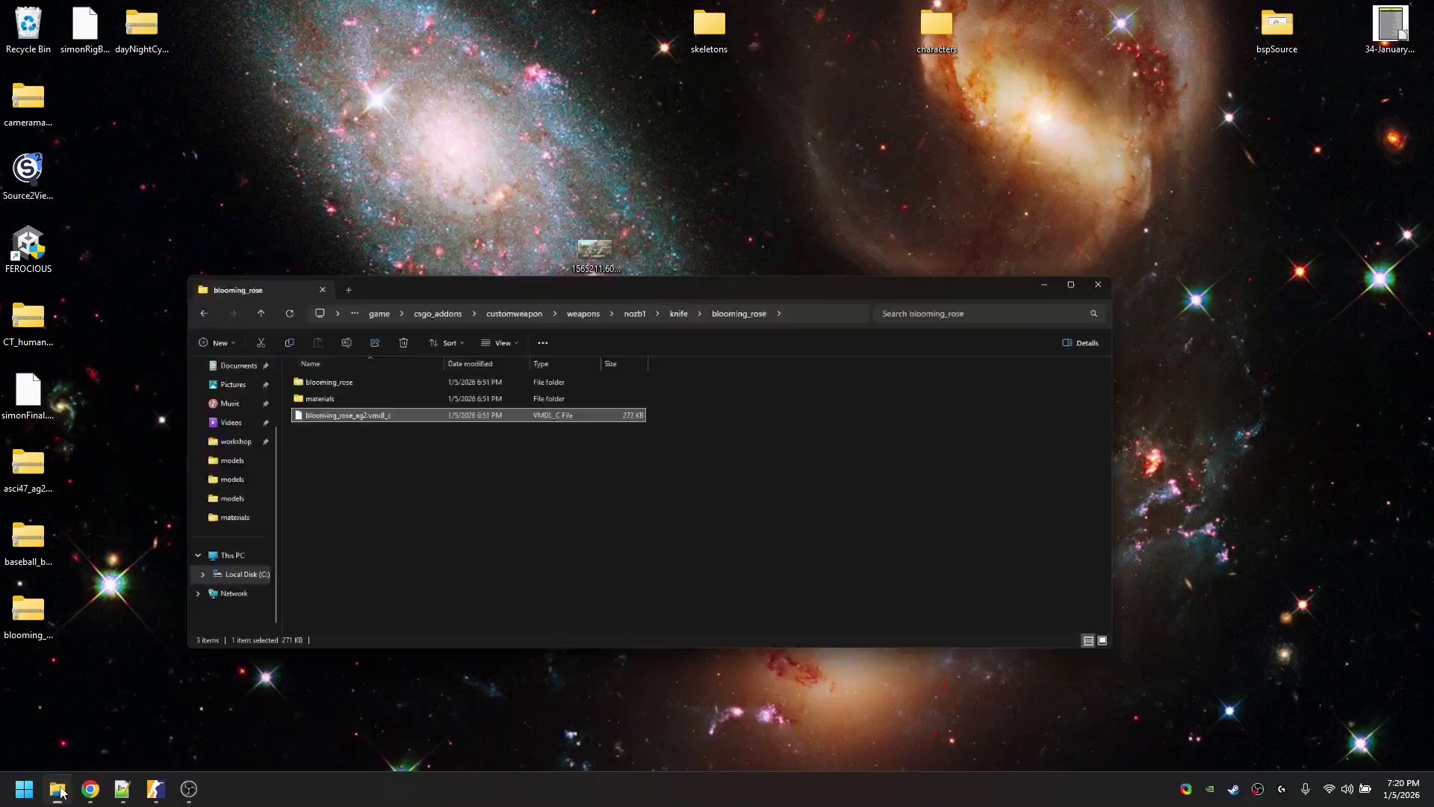
pyautogui.click(1015, 196)
pyautogui.click(872, 246)
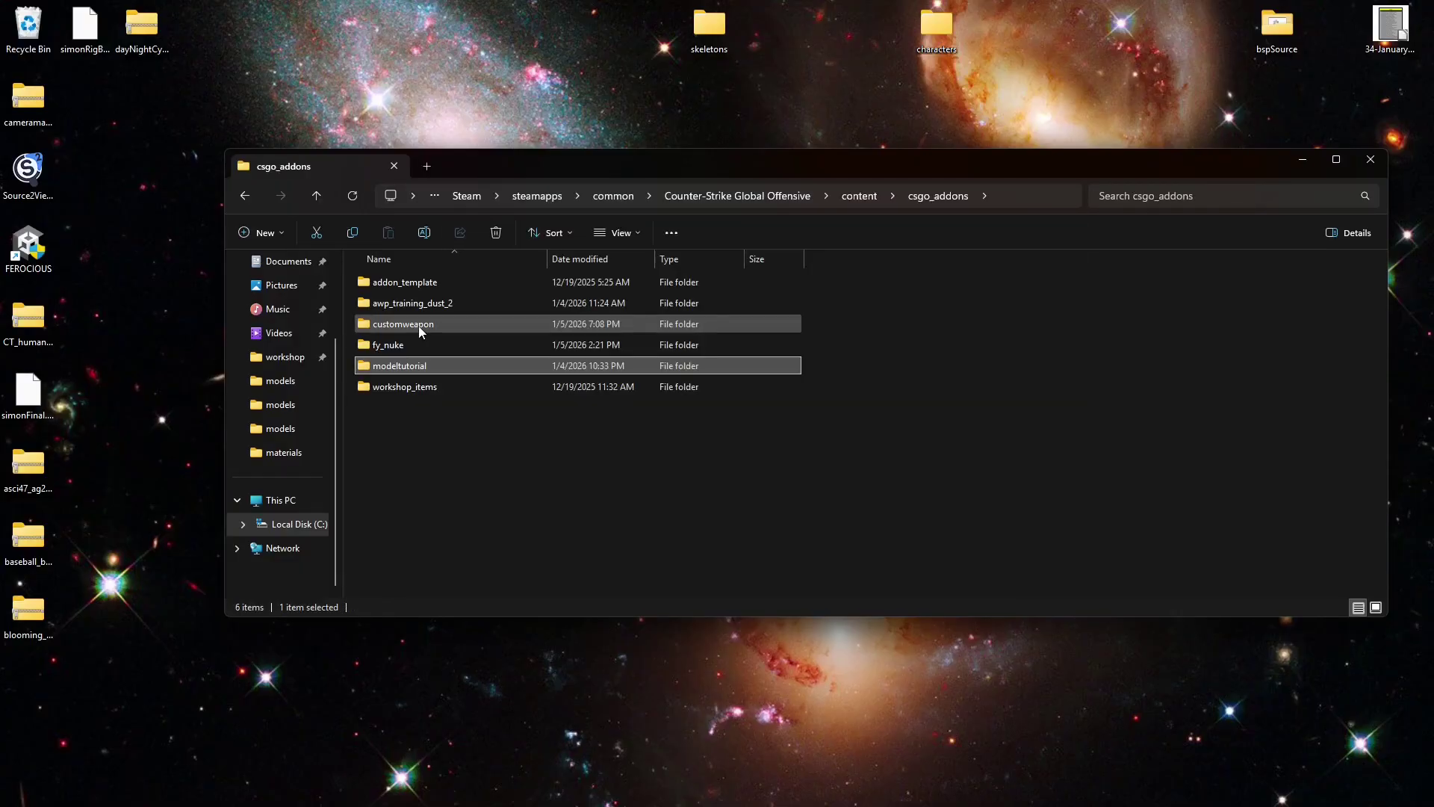
pyautogui.doubleClick(418, 327)
pyautogui.doubleClick(395, 325)
pyautogui.doubleClick(411, 279)
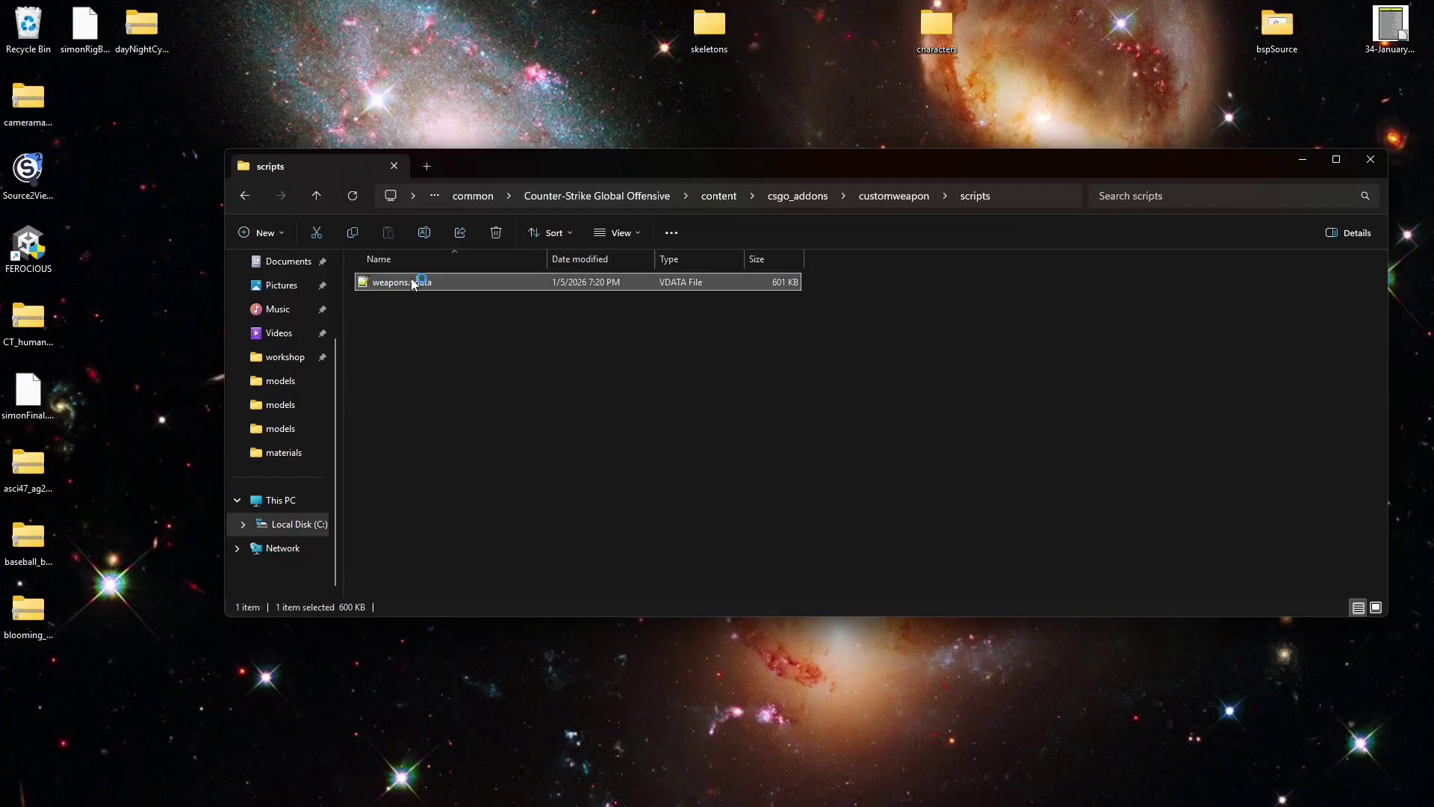
# Step: Search weapons.vdata for knife_default_t and examine the m_szWorldModel line of the default Terrorist knife
pyautogui.hotkey('ctrl', 'f')
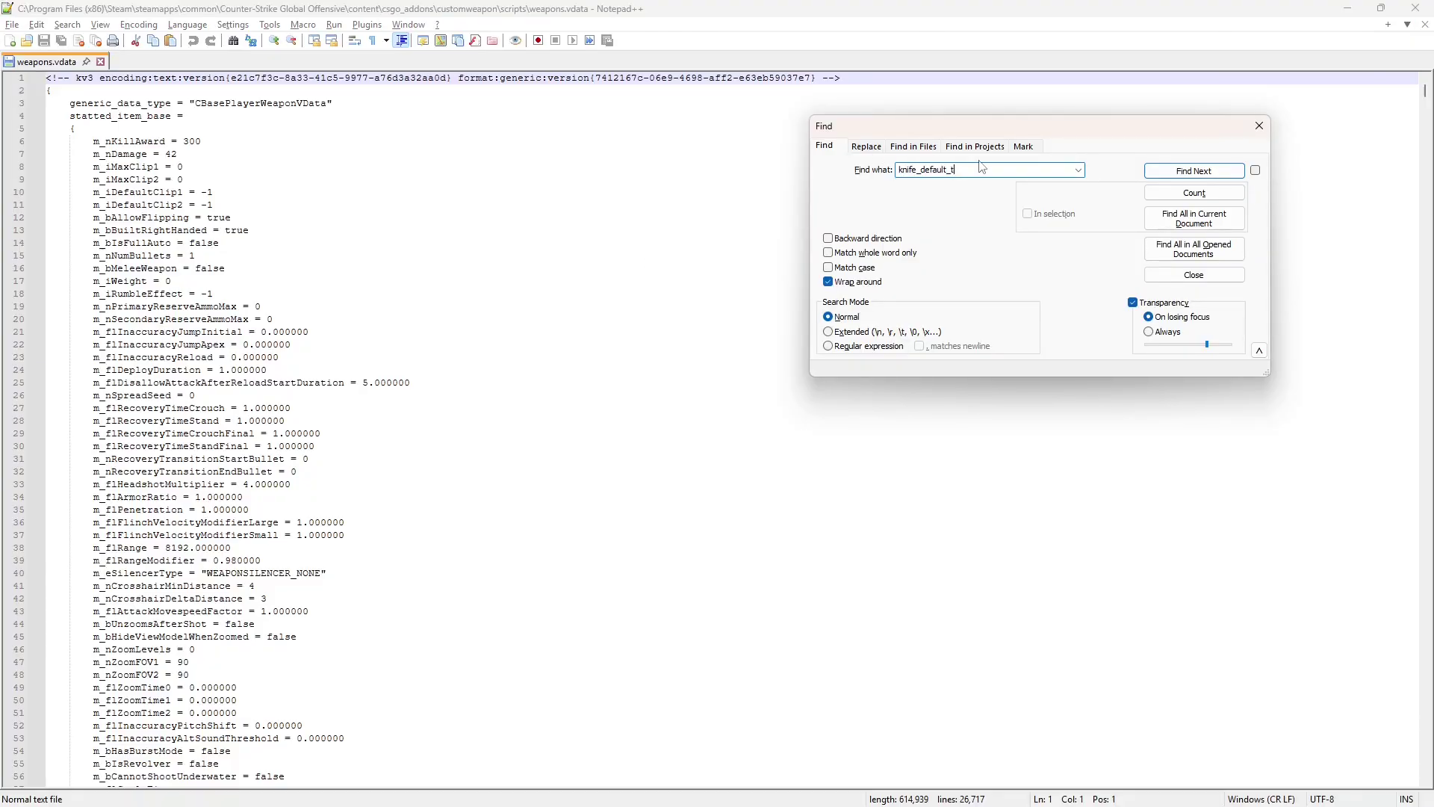
pyautogui.click(1163, 170)
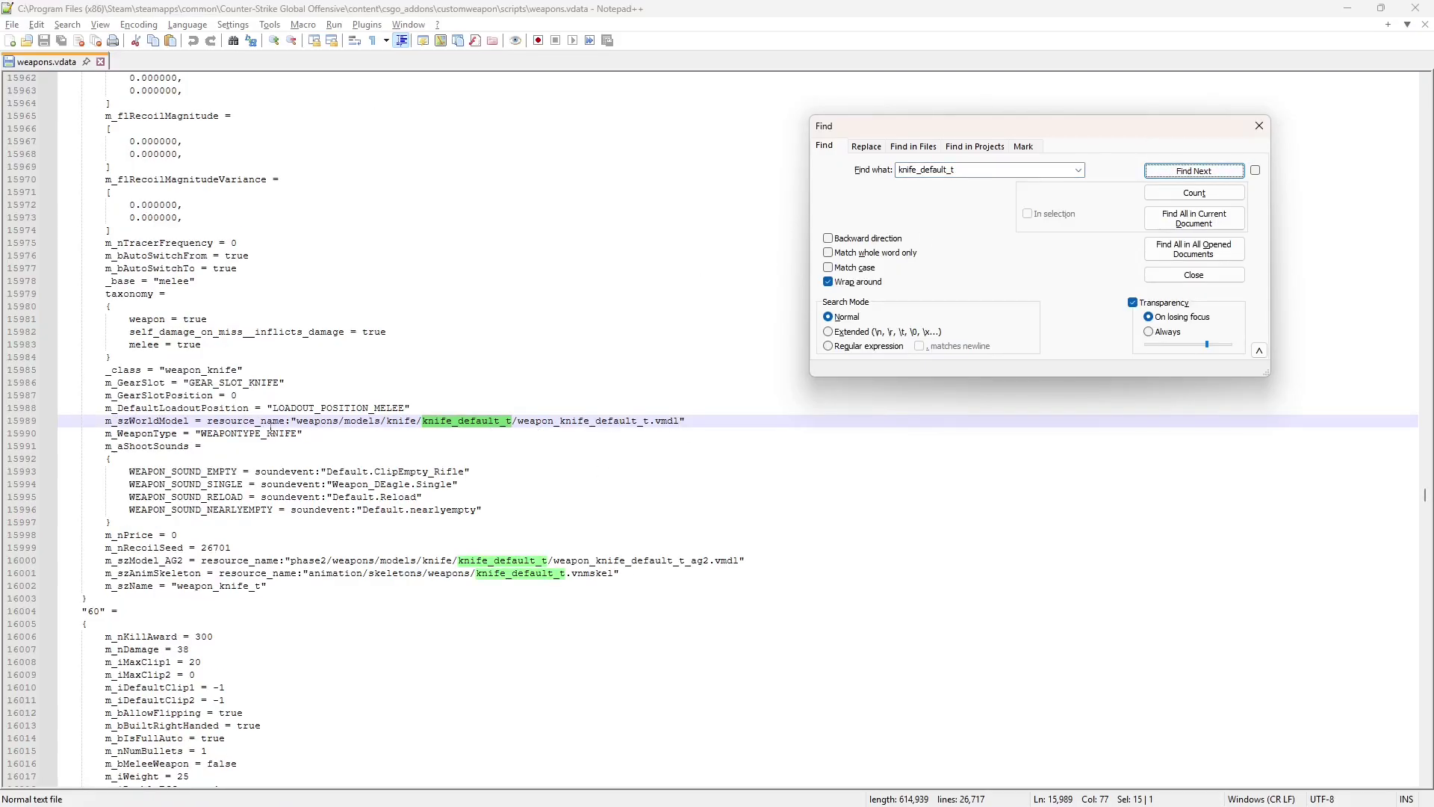
pyautogui.moveTo(267, 422); pyautogui.dragTo(61, 420)
pyautogui.scroll(-1, 215, 559)
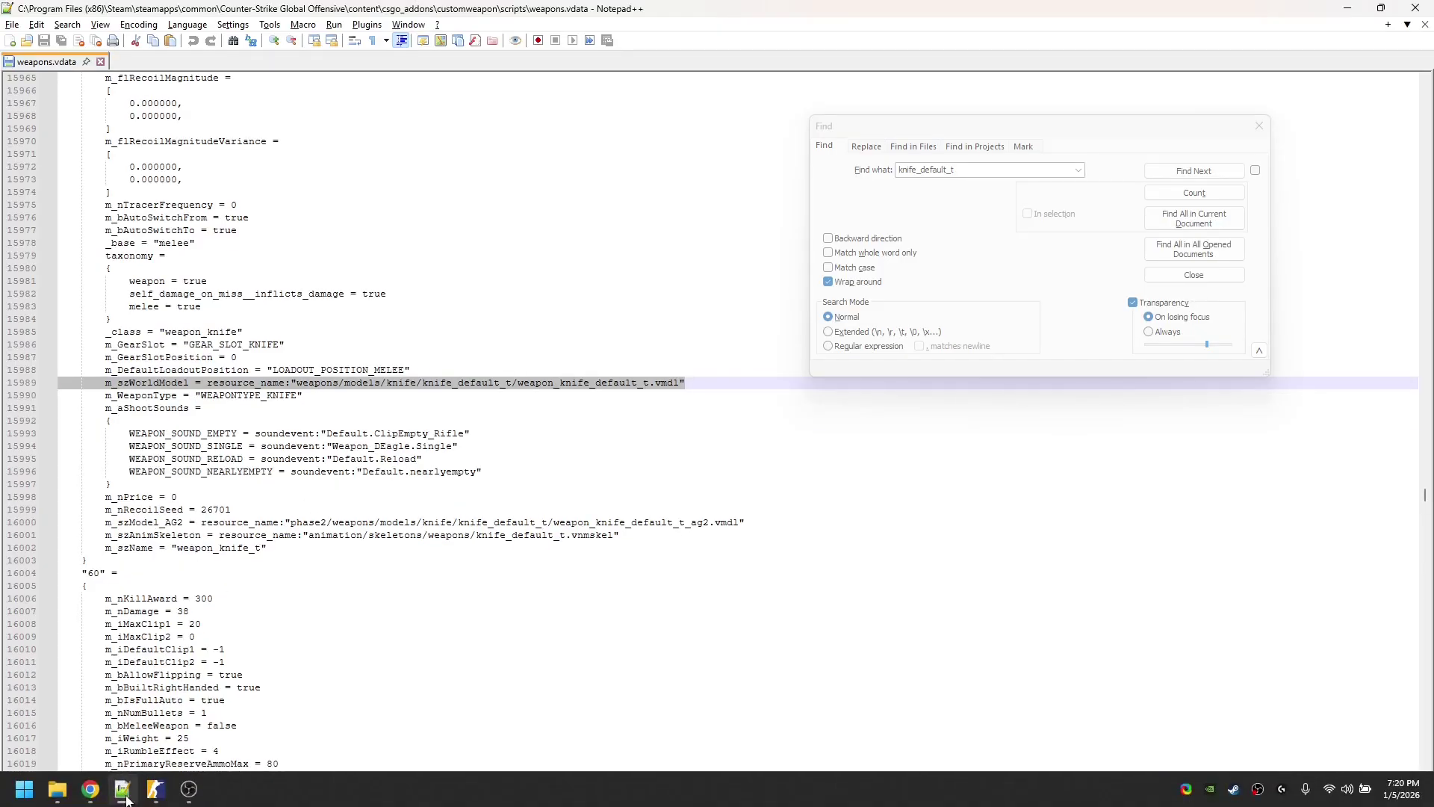
# Step: Switch to Hammer and copy the World Model path from the blooming rose knife entity's properties
pyautogui.moveTo(155, 788)
pyautogui.click(205, 729)
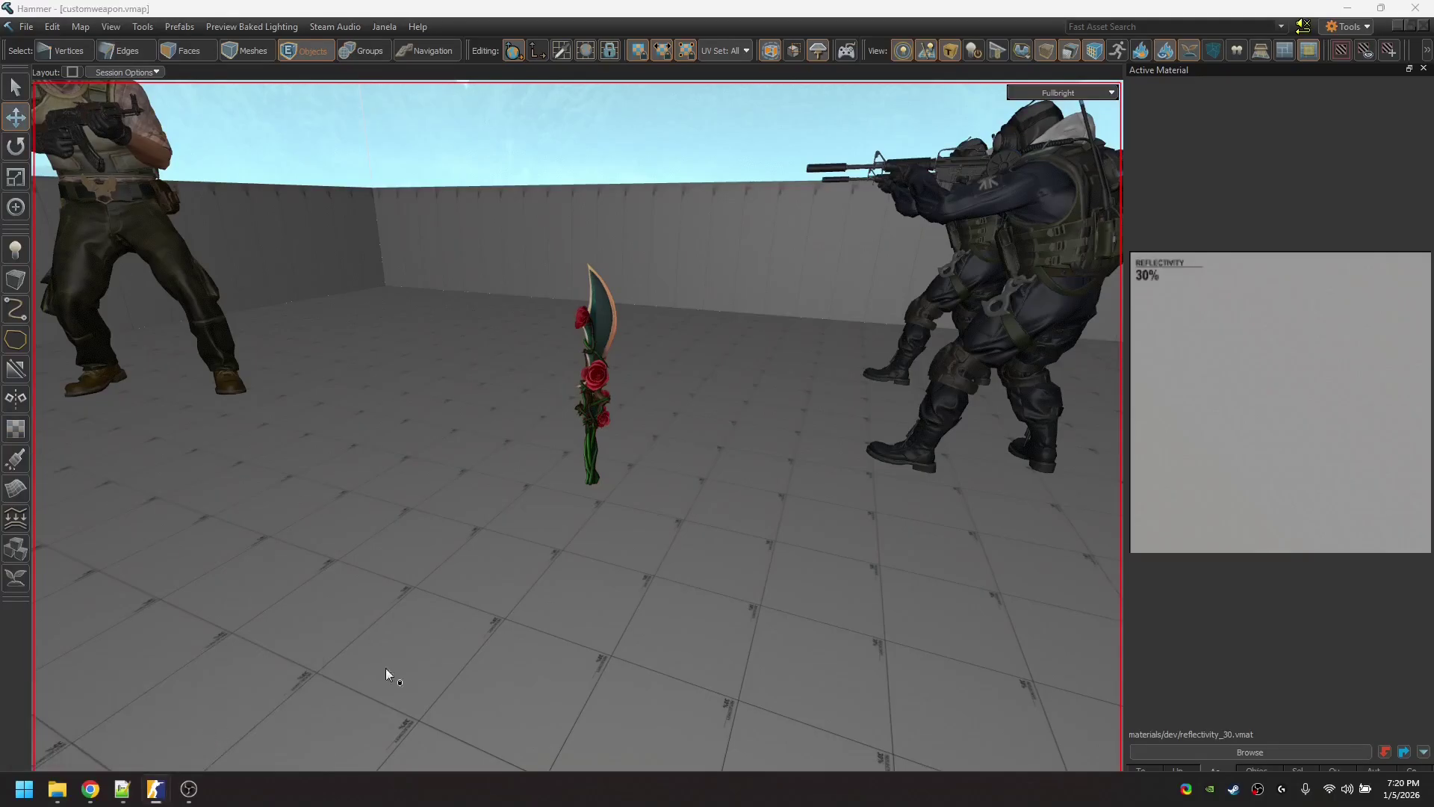
pyautogui.doubleClick(593, 390)
pyautogui.click(792, 345)
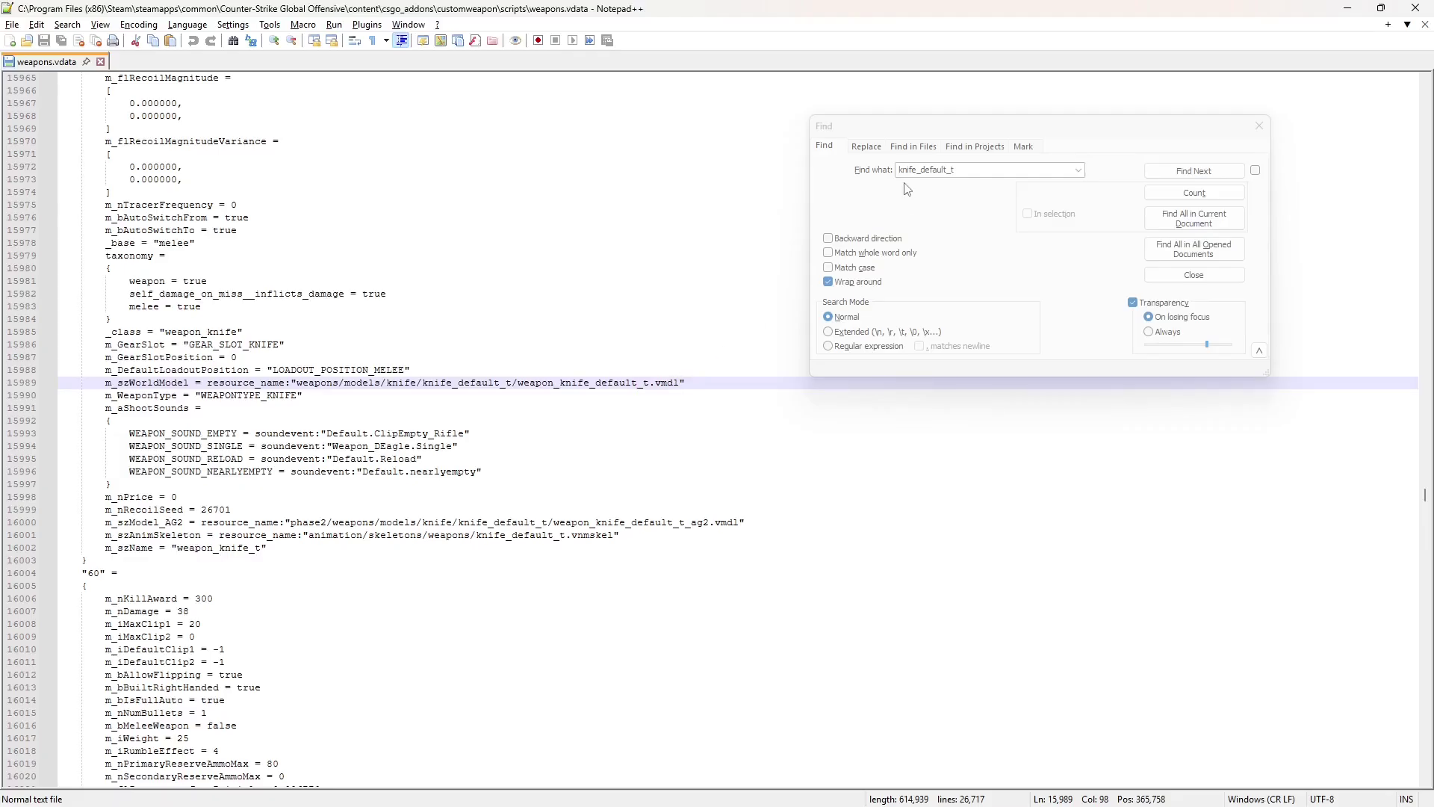
# Step: Use the Terrorist knife's m_szModel_AG2 path, ending in weapon_knife_default_t_ag2.vmdl, as the search text in weapons.vdata
pyautogui.click(679, 497)
pyautogui.click(709, 521)
pyautogui.hotkey('shift', 'Left')
pyautogui.hotkey('shift', 'Left')
pyautogui.hotkey('shift', 'Left')
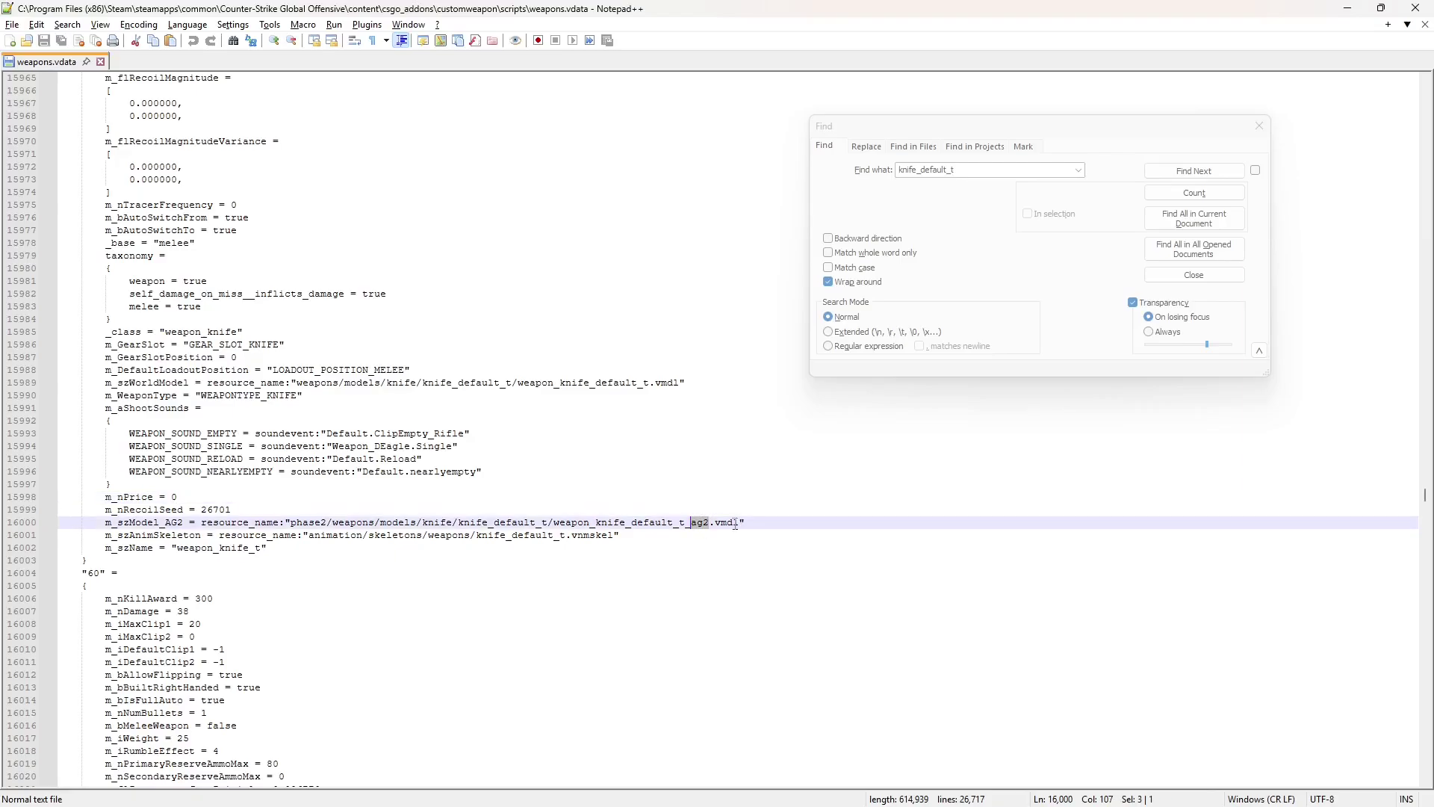
pyautogui.moveTo(742, 523); pyautogui.dragTo(297, 522)
pyautogui.hotkey('ctrl', 'f')
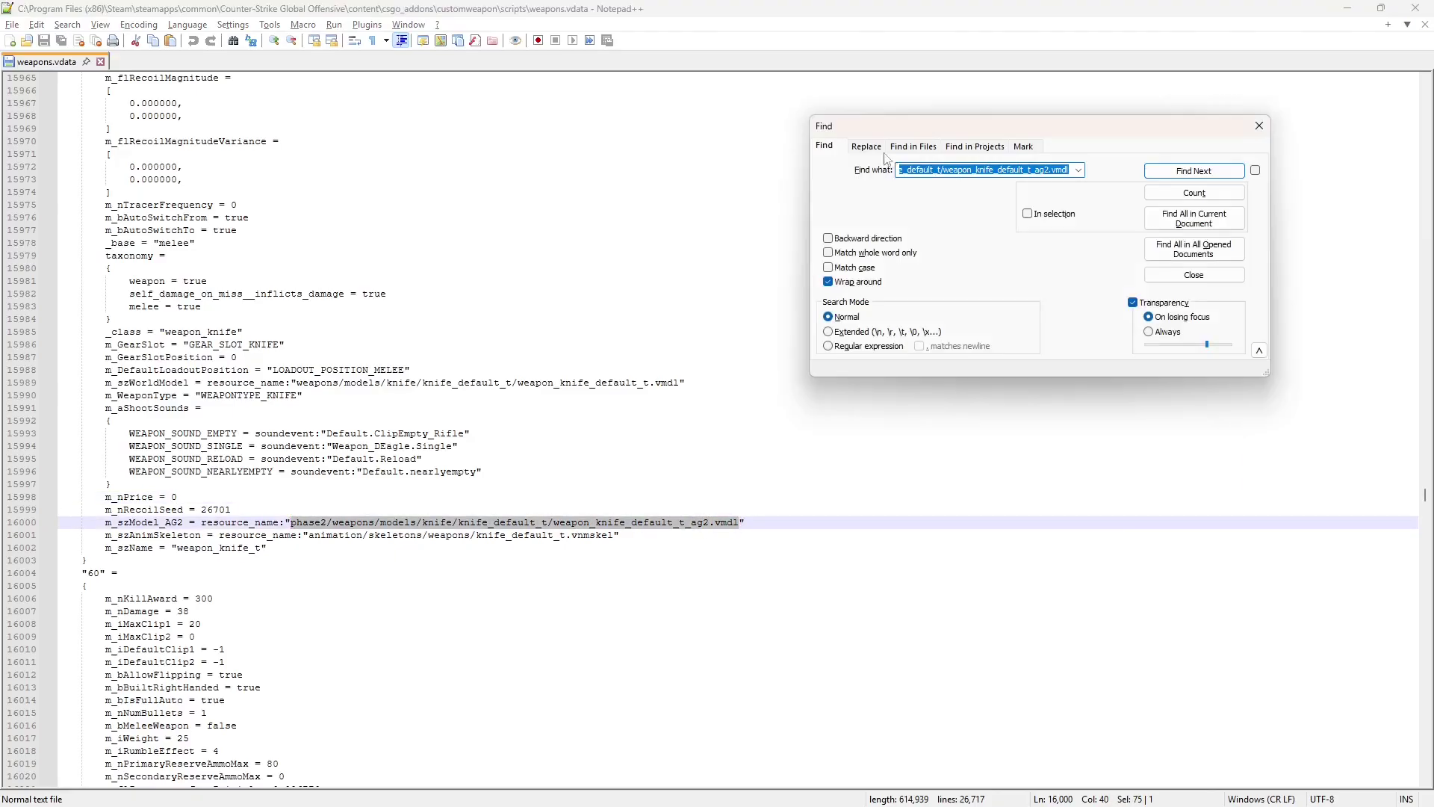
# Step: Replace all occurrences of the Terrorist knife's AG2 path with weapons/nozb1/knife/blooming_rose/blooming_rose_ag2.vmdl and save weapons.vdata
pyautogui.click(868, 147)
pyautogui.moveTo(812, 196); pyautogui.dragTo(541, 197)
pyautogui.press('Tab')
pyautogui.click(896, 196)
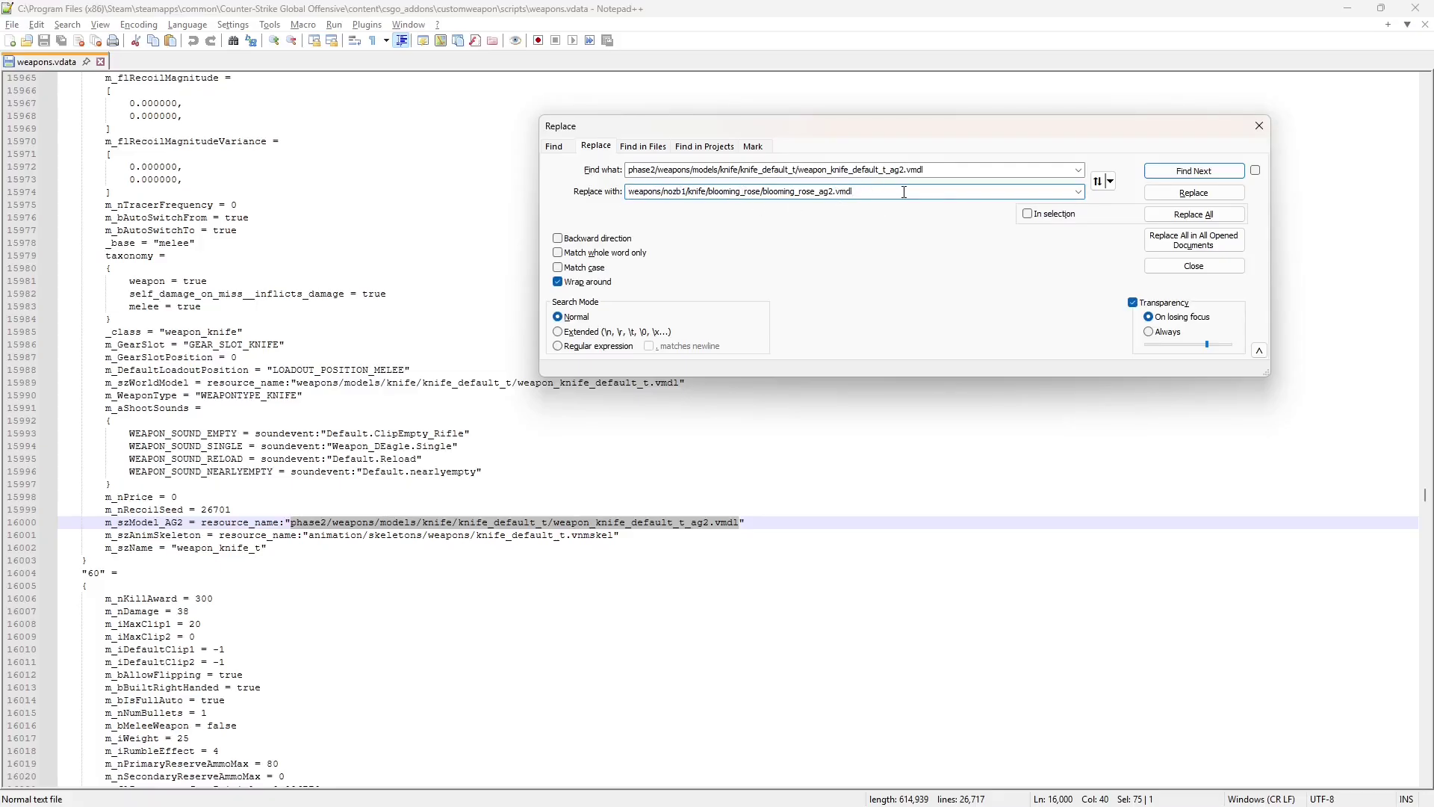
pyautogui.click(1180, 216)
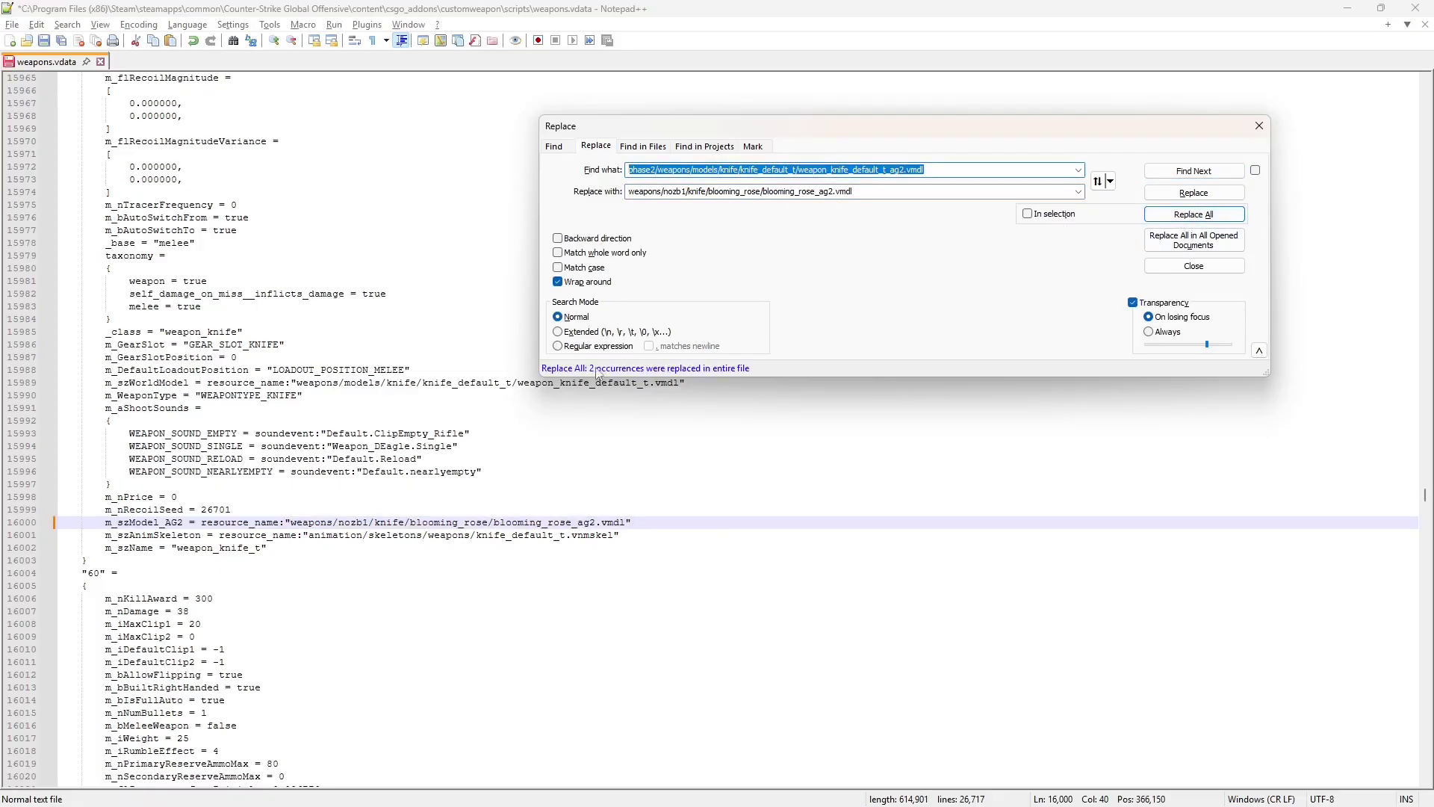
pyautogui.click(1258, 125)
pyautogui.hotkey('ctrl', 's')
# Step: Switch to Counter-Strike 2, join the Terrorists and equip the knife to check its custom model in the match
pyautogui.hotkey('alt', 'Tab')
pyautogui.scroll(-5, 577, 430)
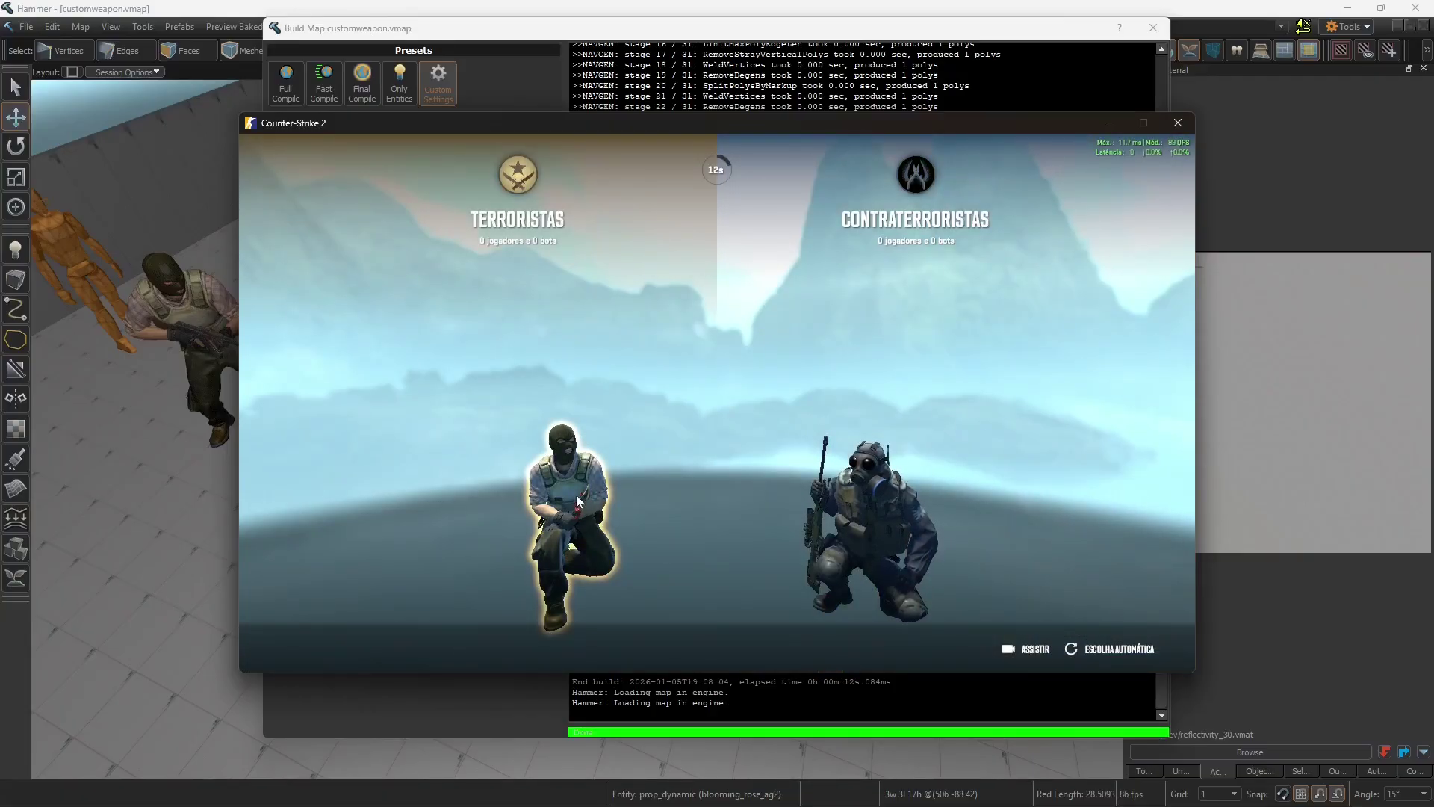
pyautogui.click(577, 499)
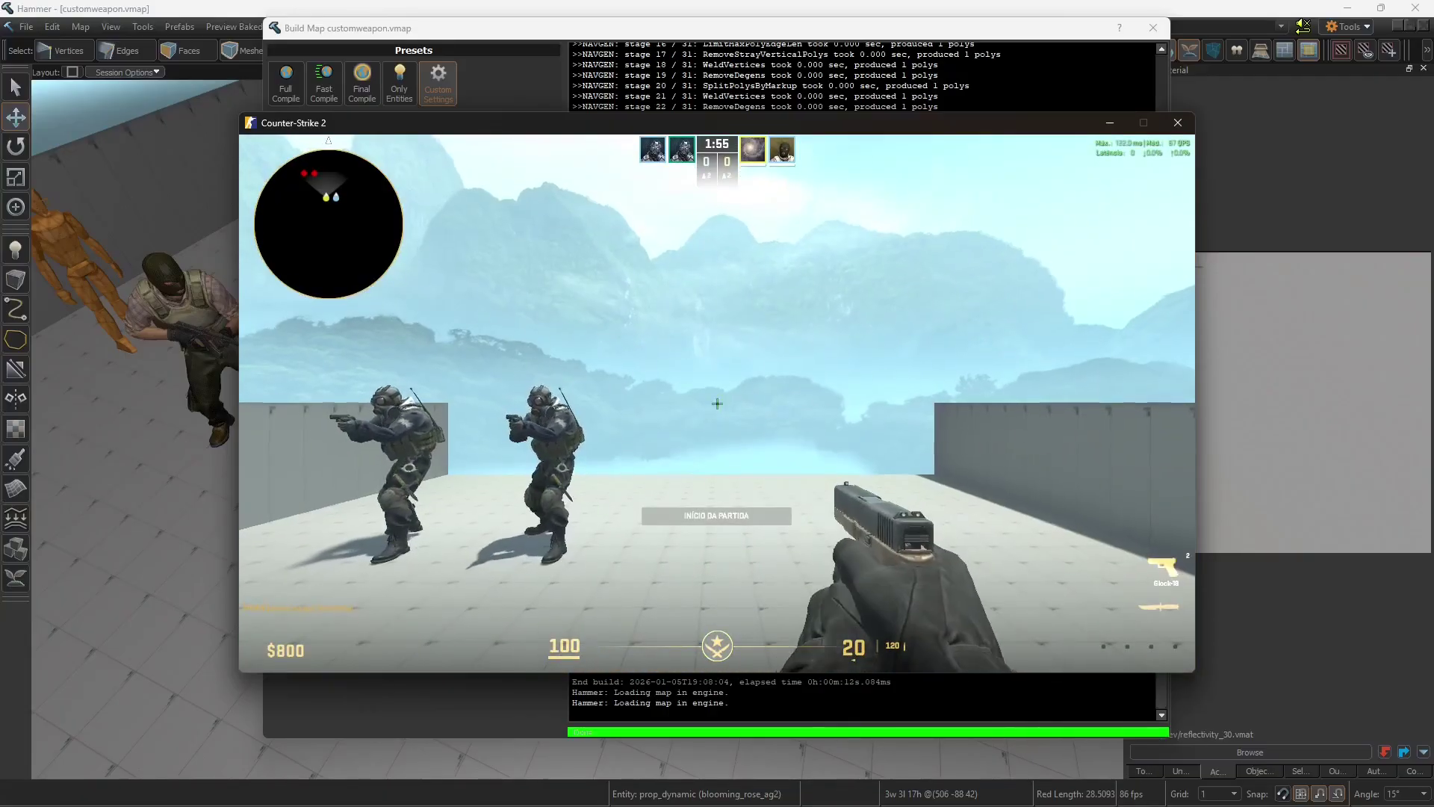
pyautogui.press('3')
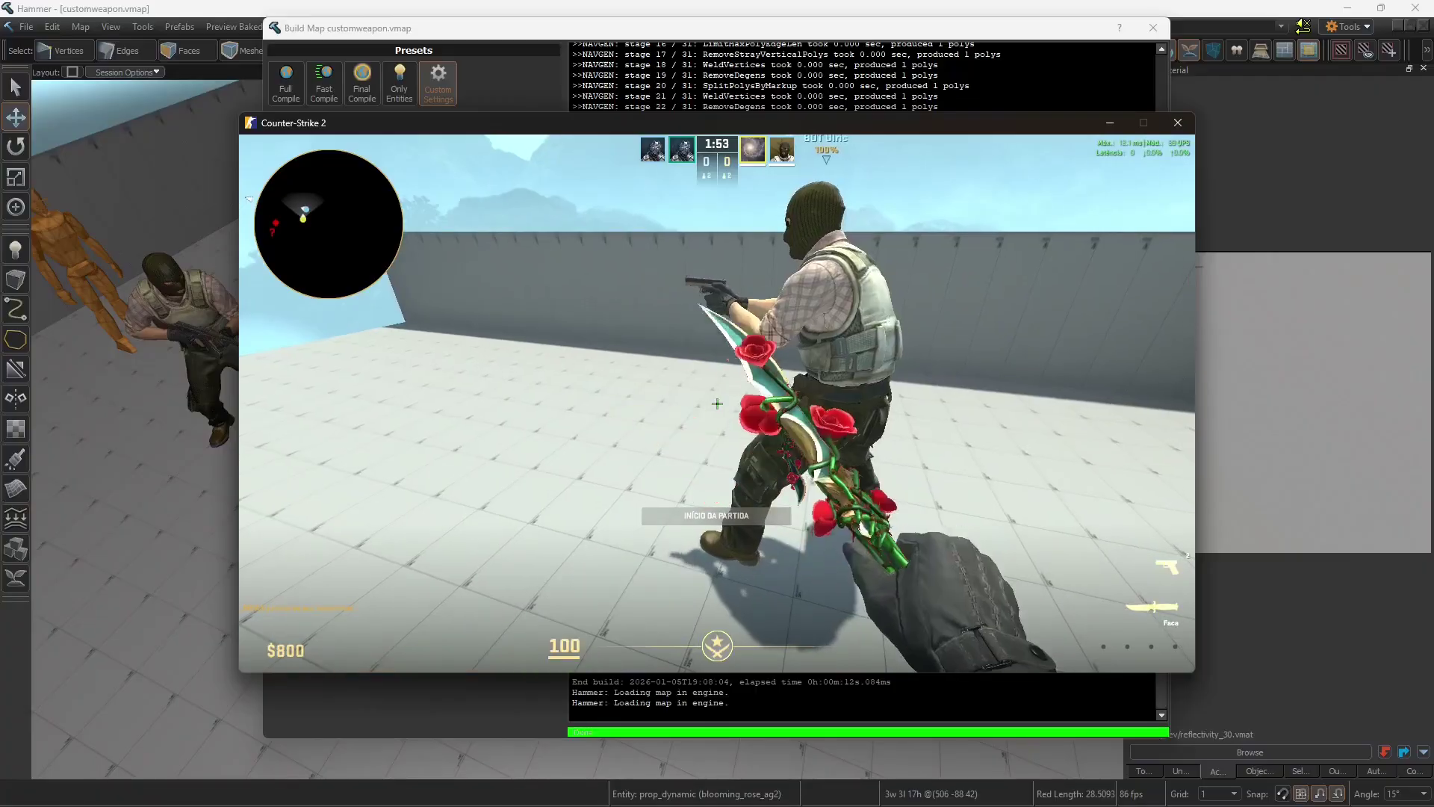
pyautogui.press('w')
pyautogui.click(717, 404)
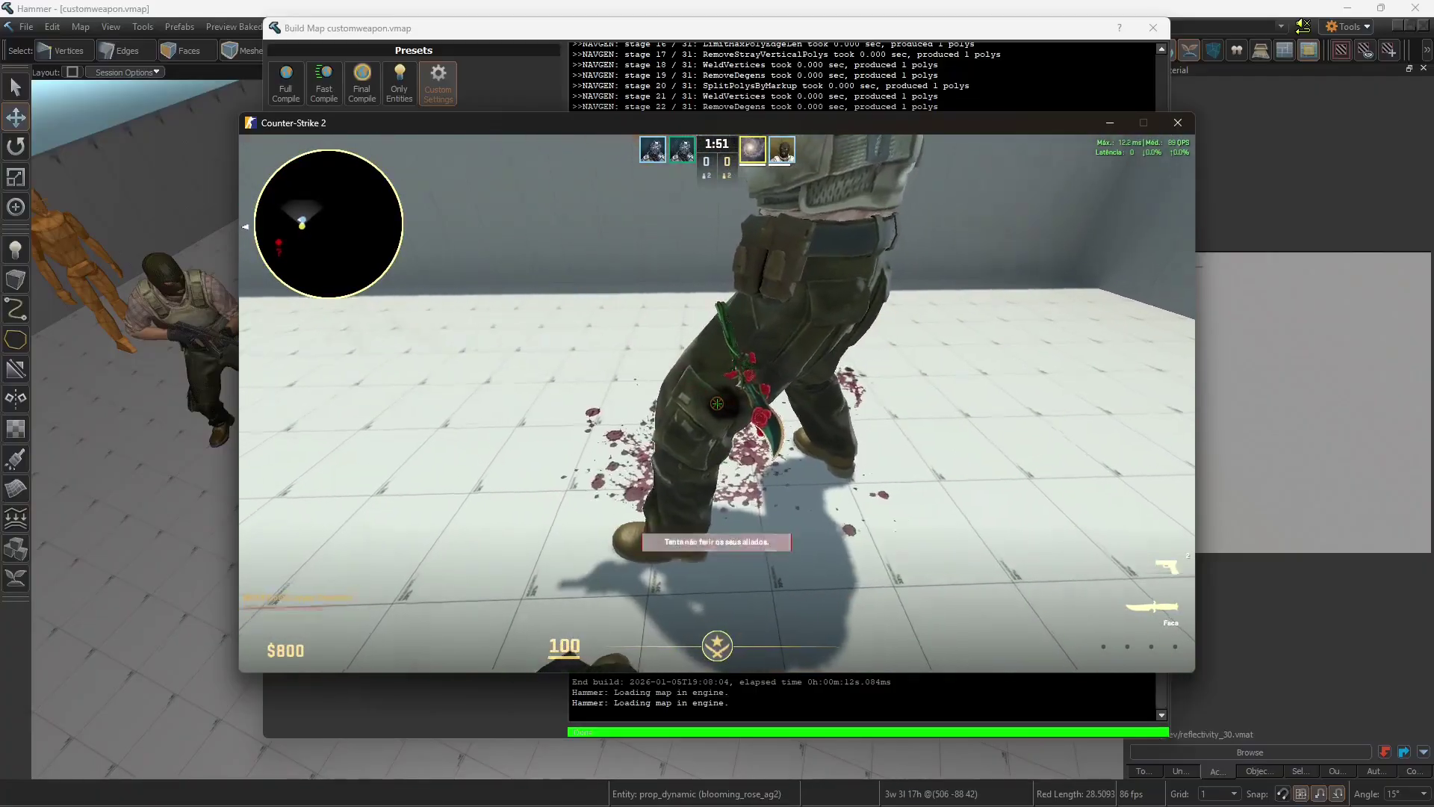
pyautogui.press('w')
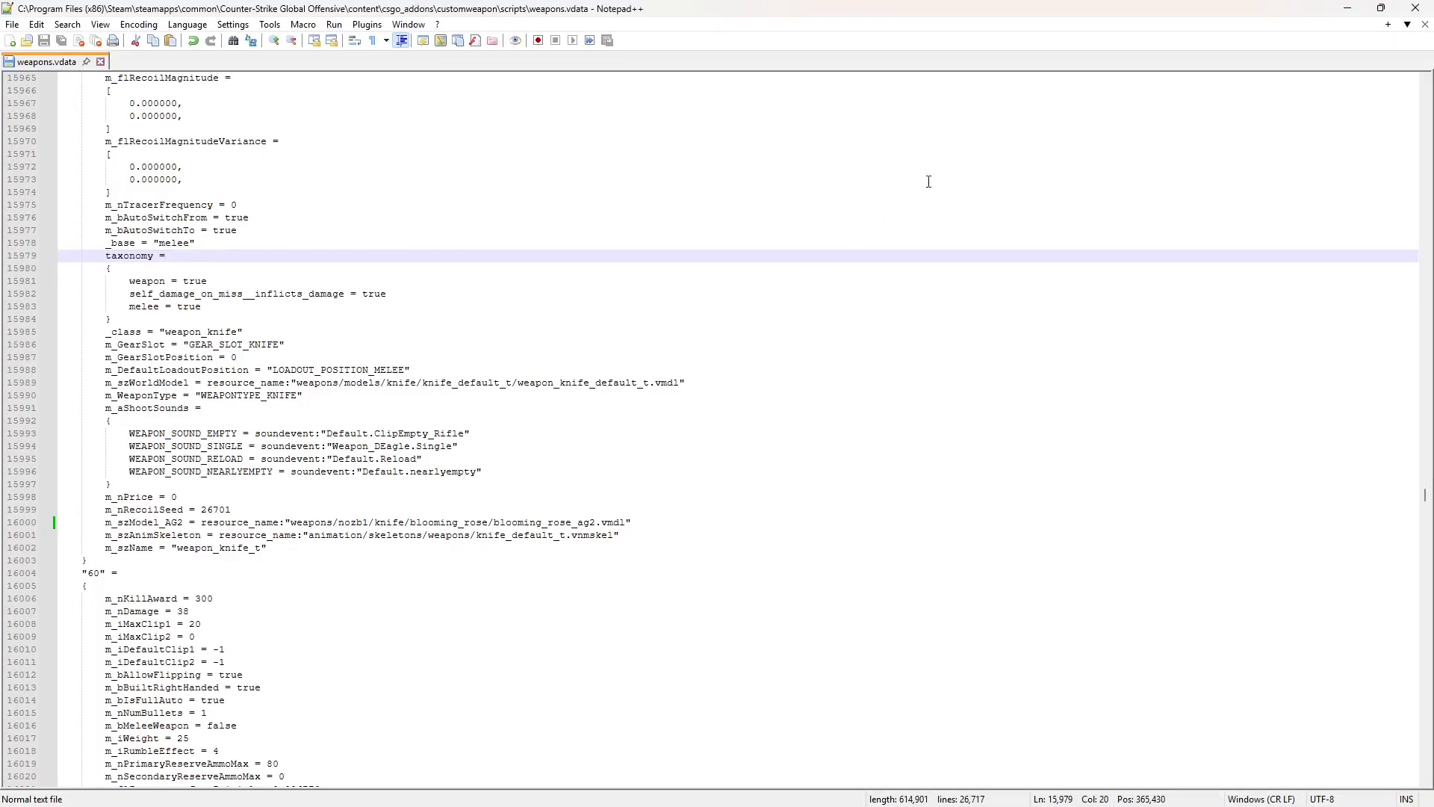
# Step: Return to weapons.vdata in Notepad++ and search for knife_default_ct
pyautogui.click(563, 395)
pyautogui.hotkey('ctrl', 'f')
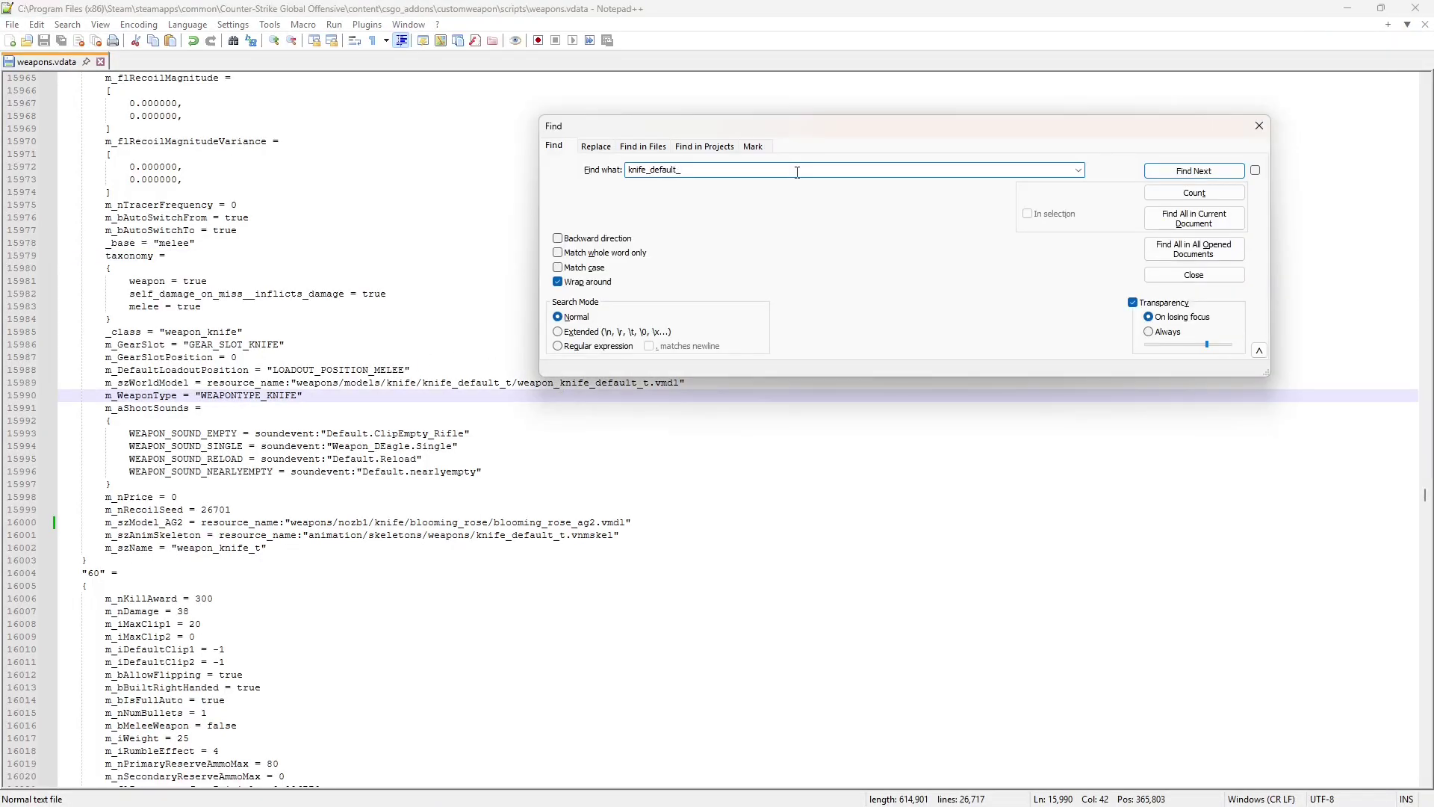
pyautogui.write('ct')
pyautogui.press('Return')
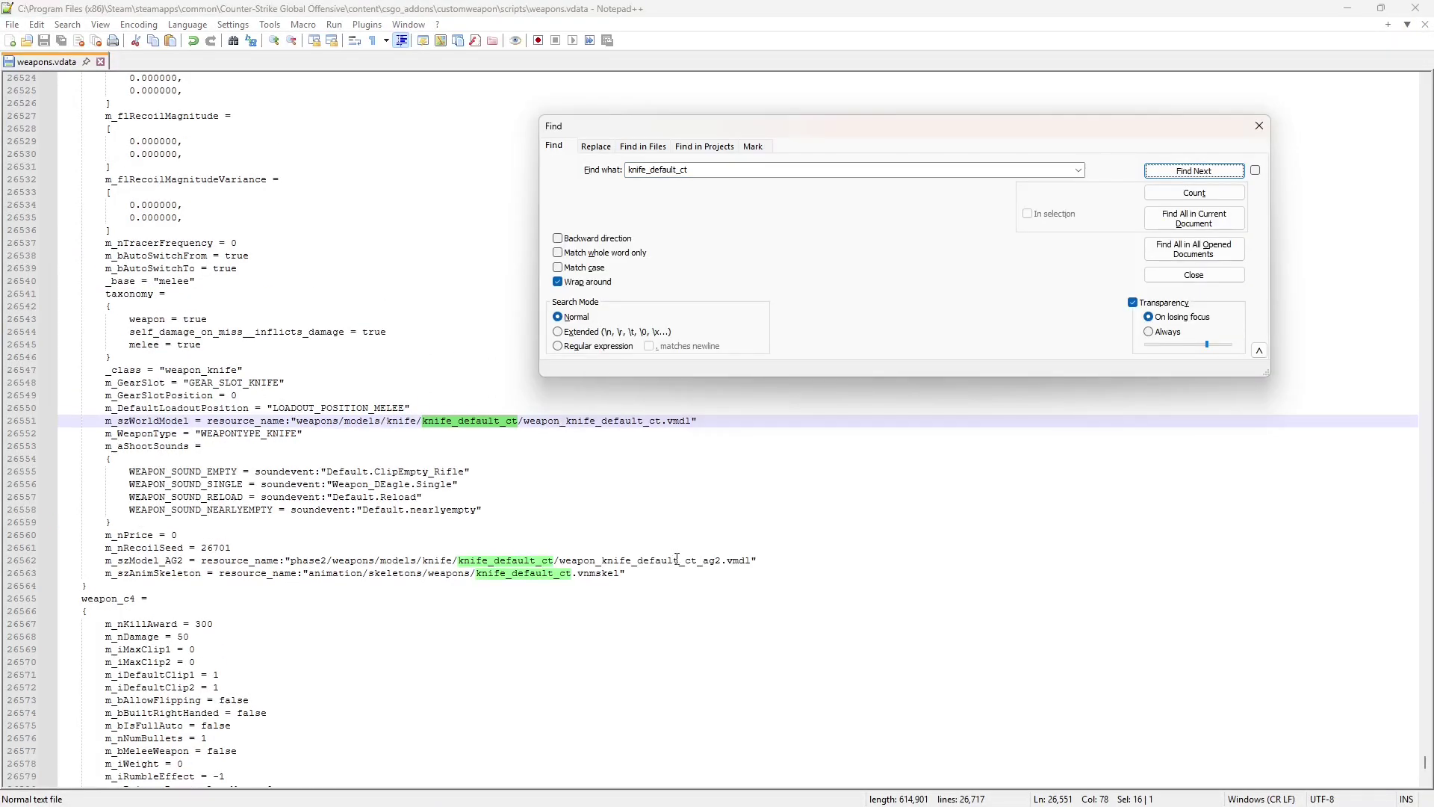
# Step: Replace all occurrences of phase2/weapons/models/knife/knife_default_ct/weapon_knife_default_ct_ag2.vmdl with weapons/nozb1/knife/blooming_rose/blooming_rose_ag2.vmdl and save the script
pyautogui.moveTo(753, 560); pyautogui.dragTo(297, 559)
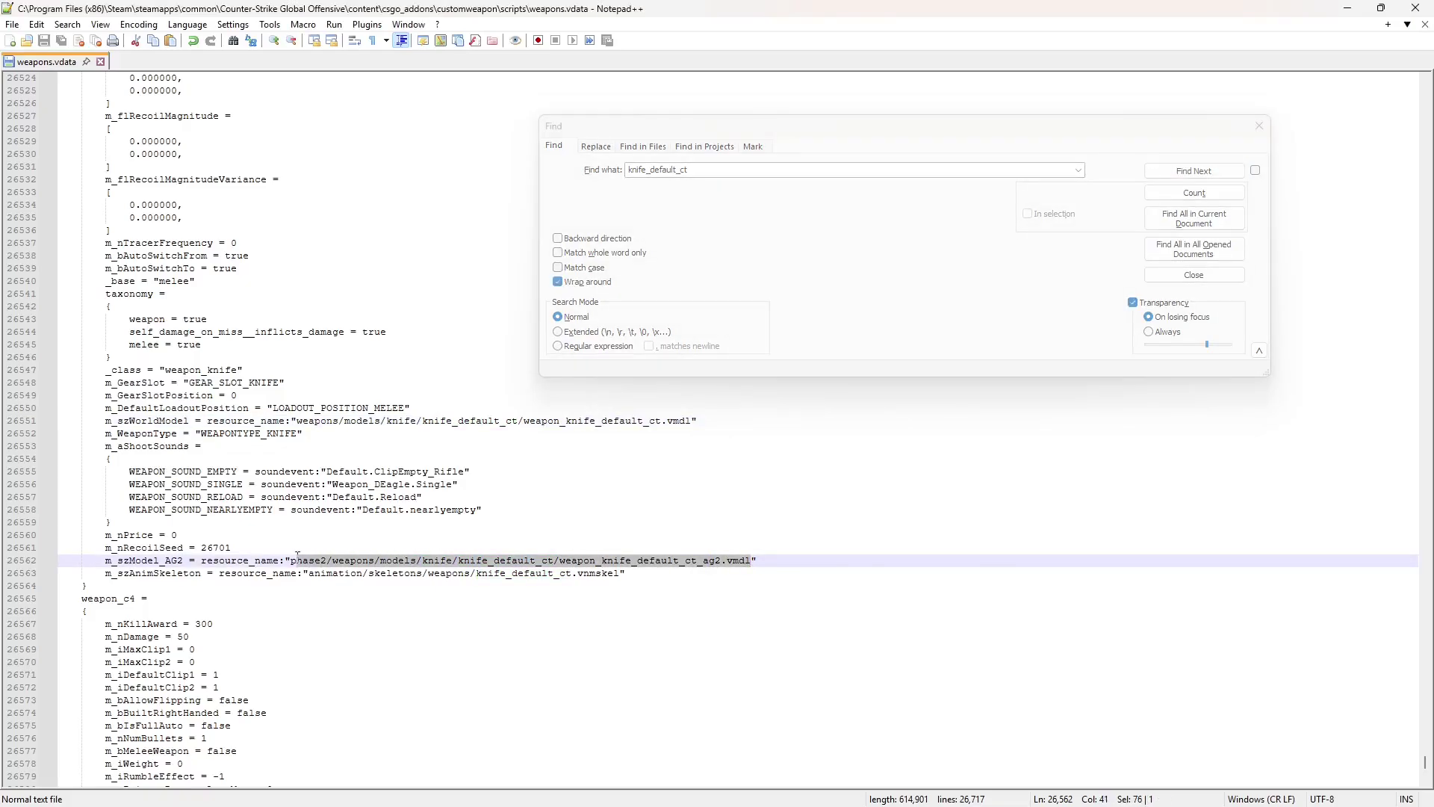
pyautogui.hotkey('ctrl', 'f')
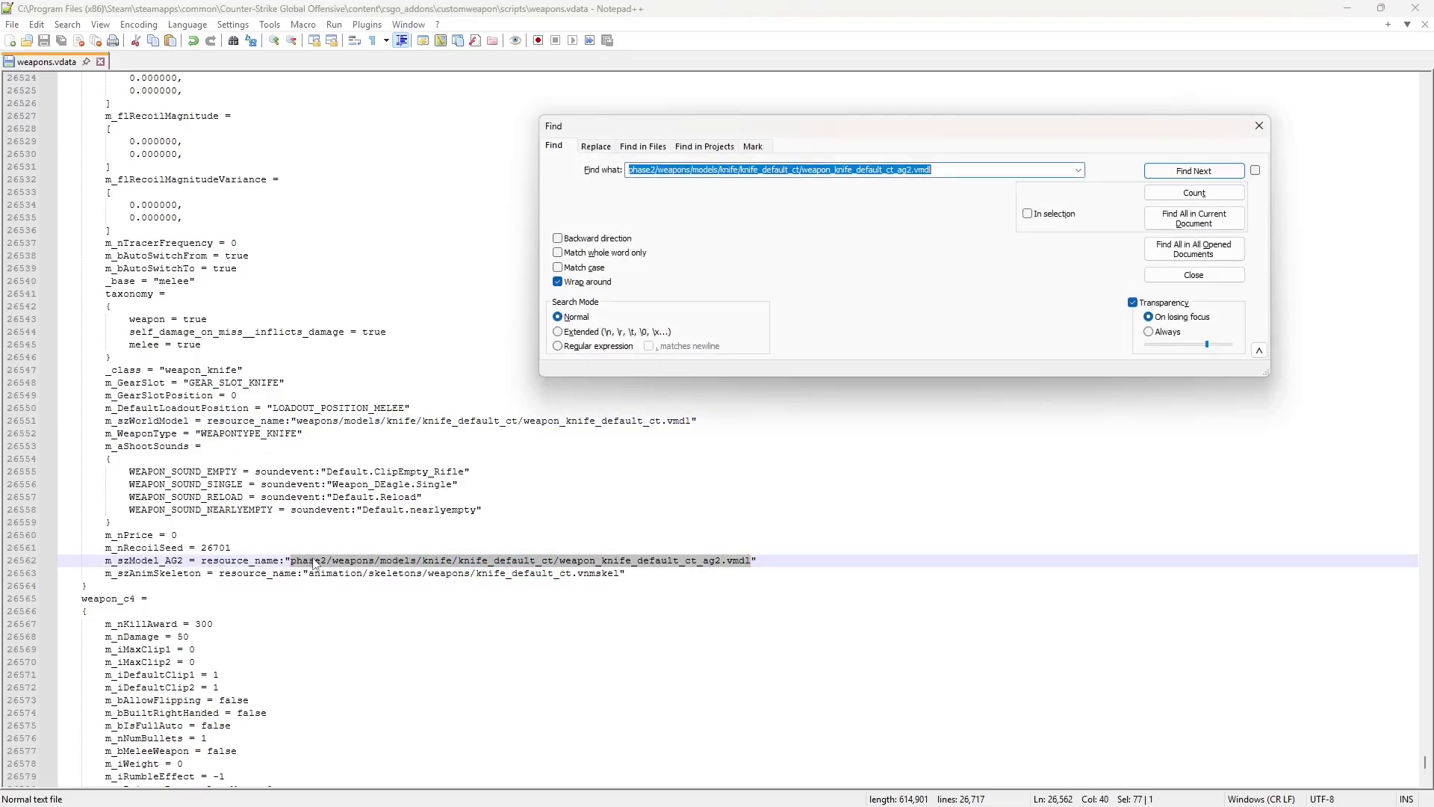
pyautogui.click(595, 146)
pyautogui.doubleClick(673, 188)
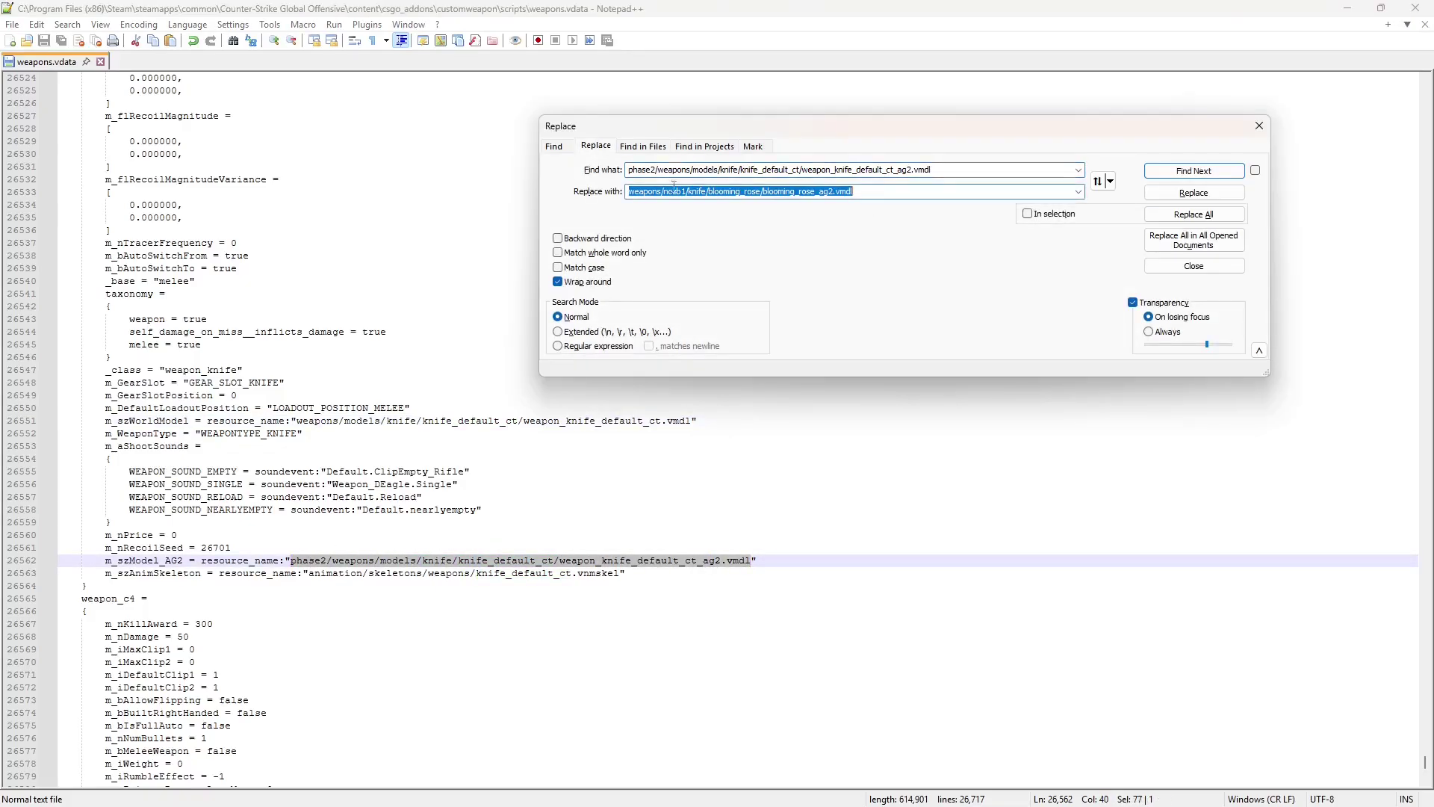
pyautogui.click(1194, 214)
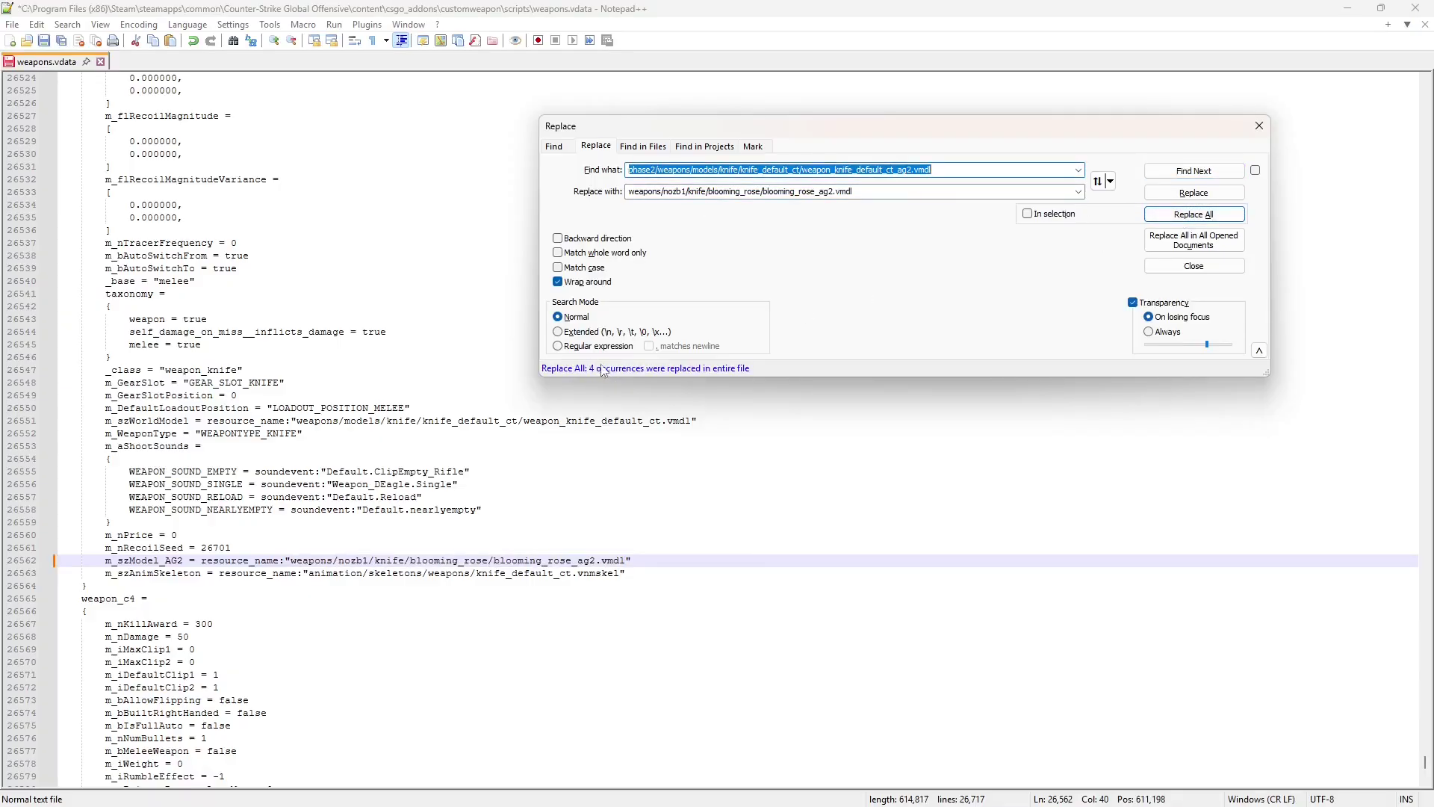
pyautogui.click(1259, 125)
pyautogui.click(634, 244)
pyautogui.hotkey('ctrl', 's')
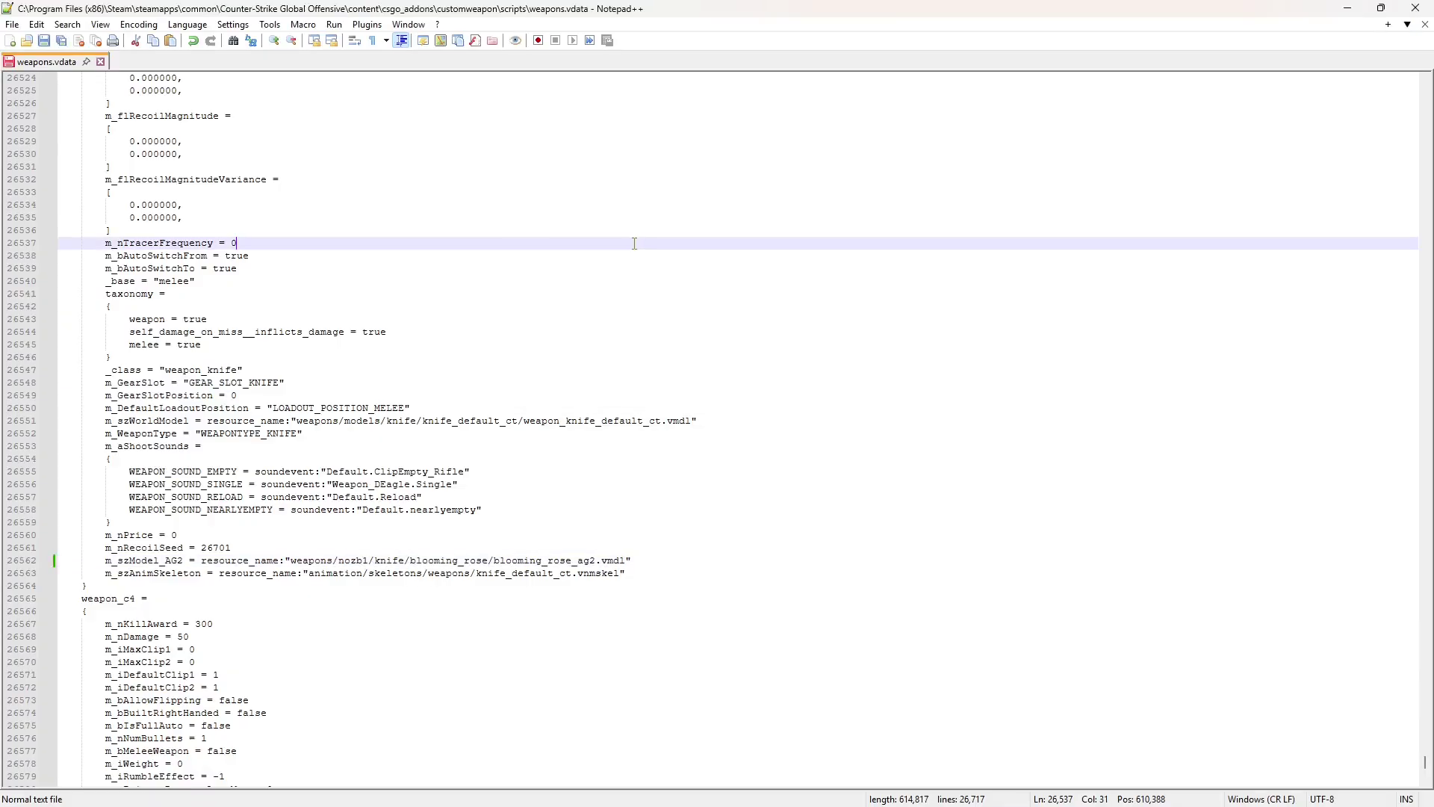
# Step: Switch to Counter-Strike 2 and join the Counter-Terrorists to check their knife model
pyautogui.hotkey('alt', 'Tab')
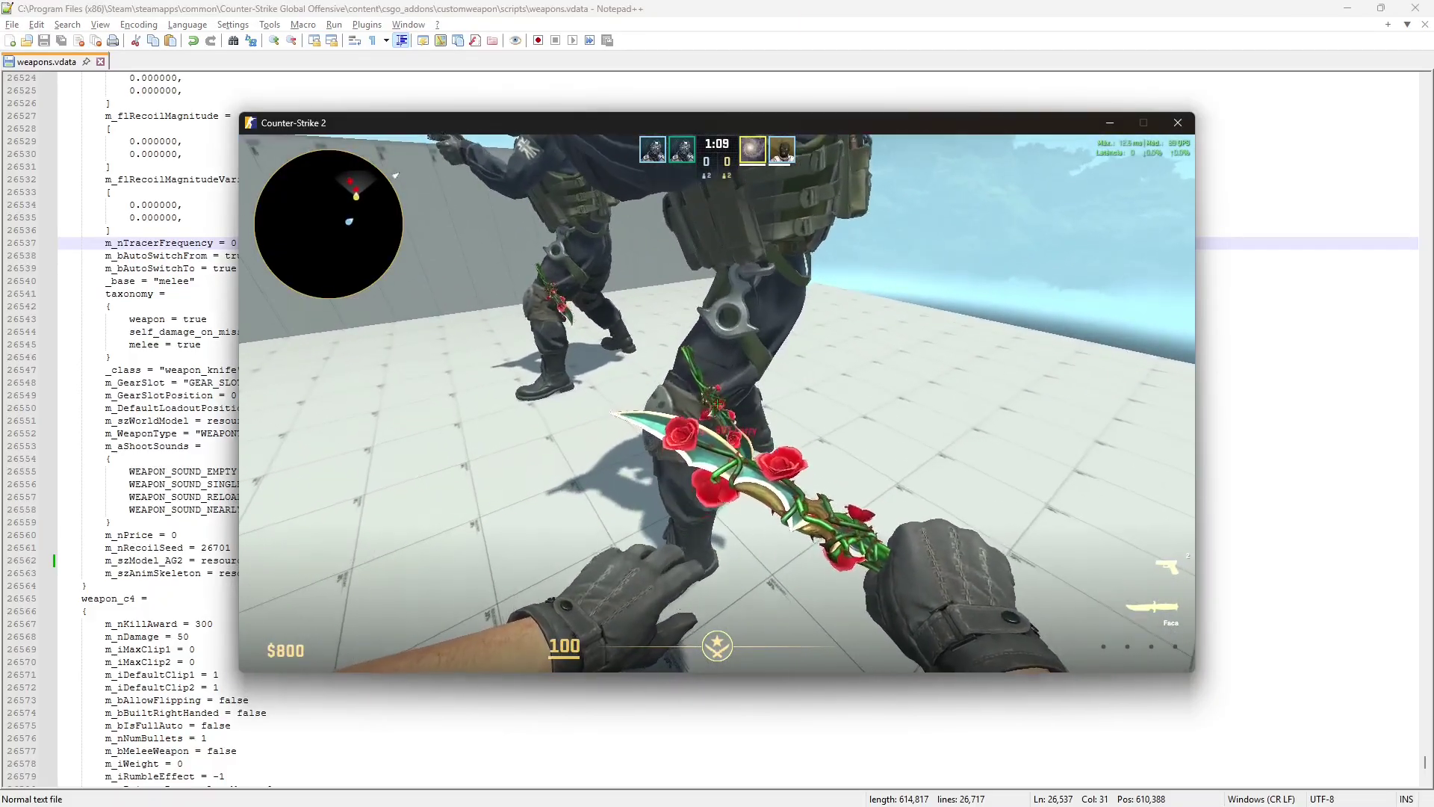
pyautogui.press('m')
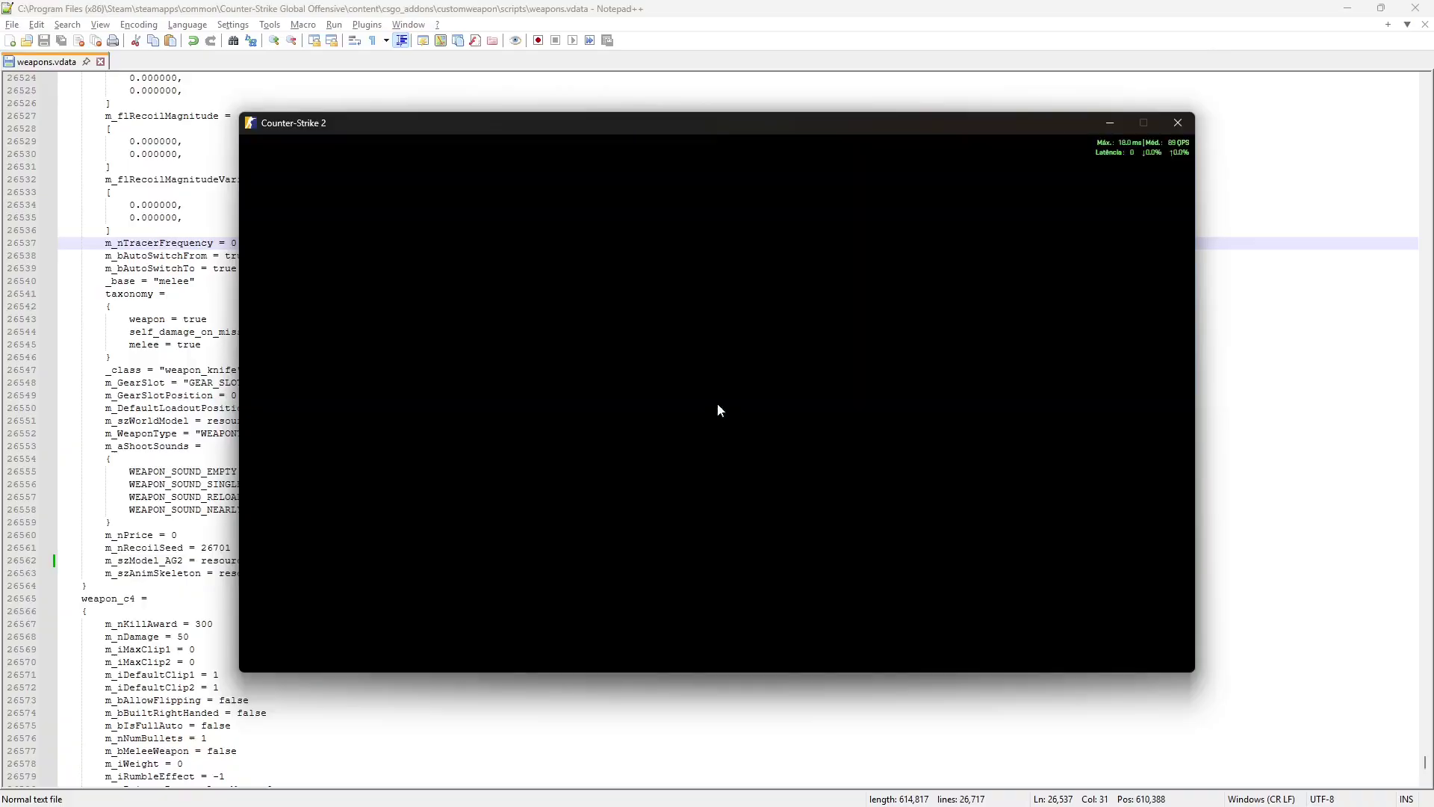
pyautogui.click(866, 513)
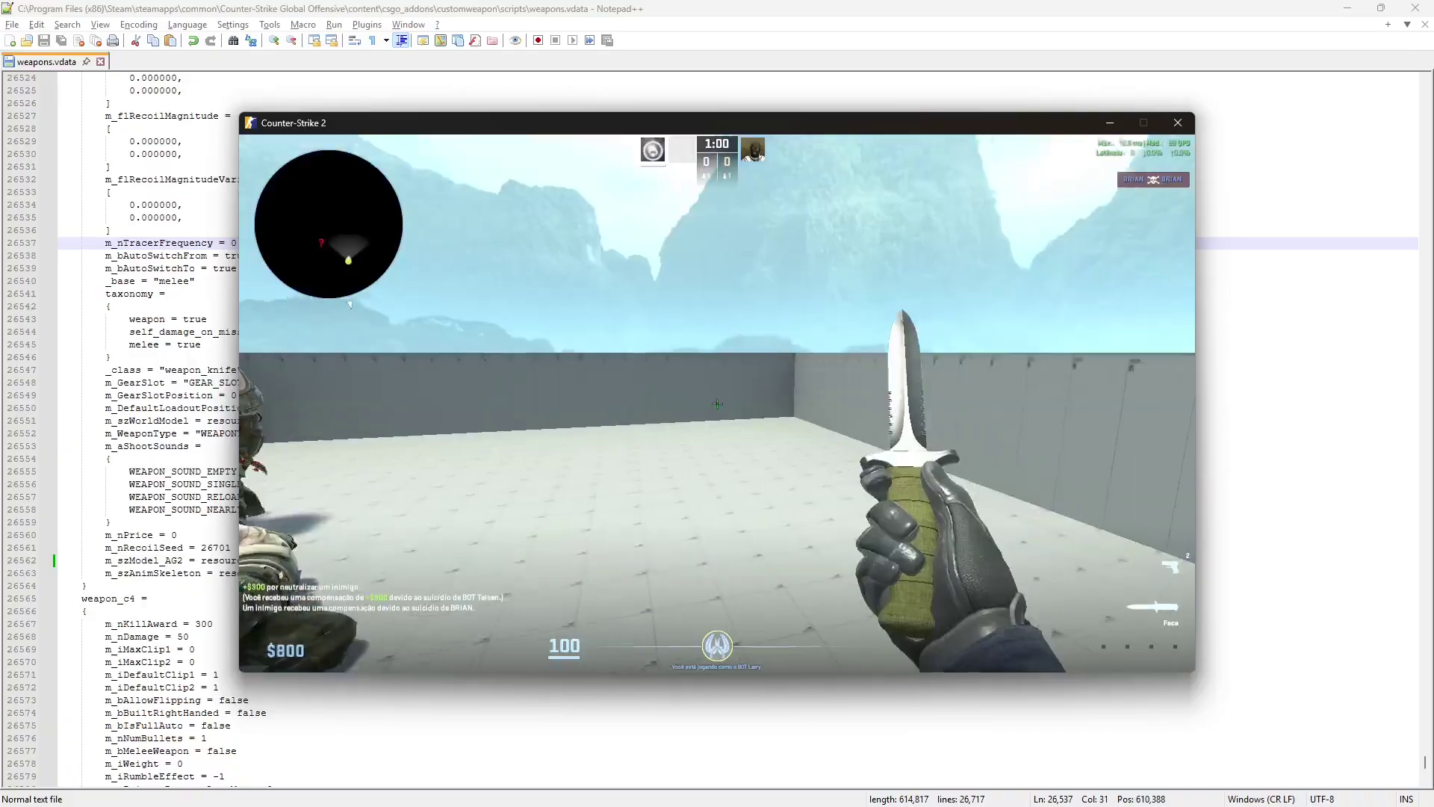
pyautogui.press('w')
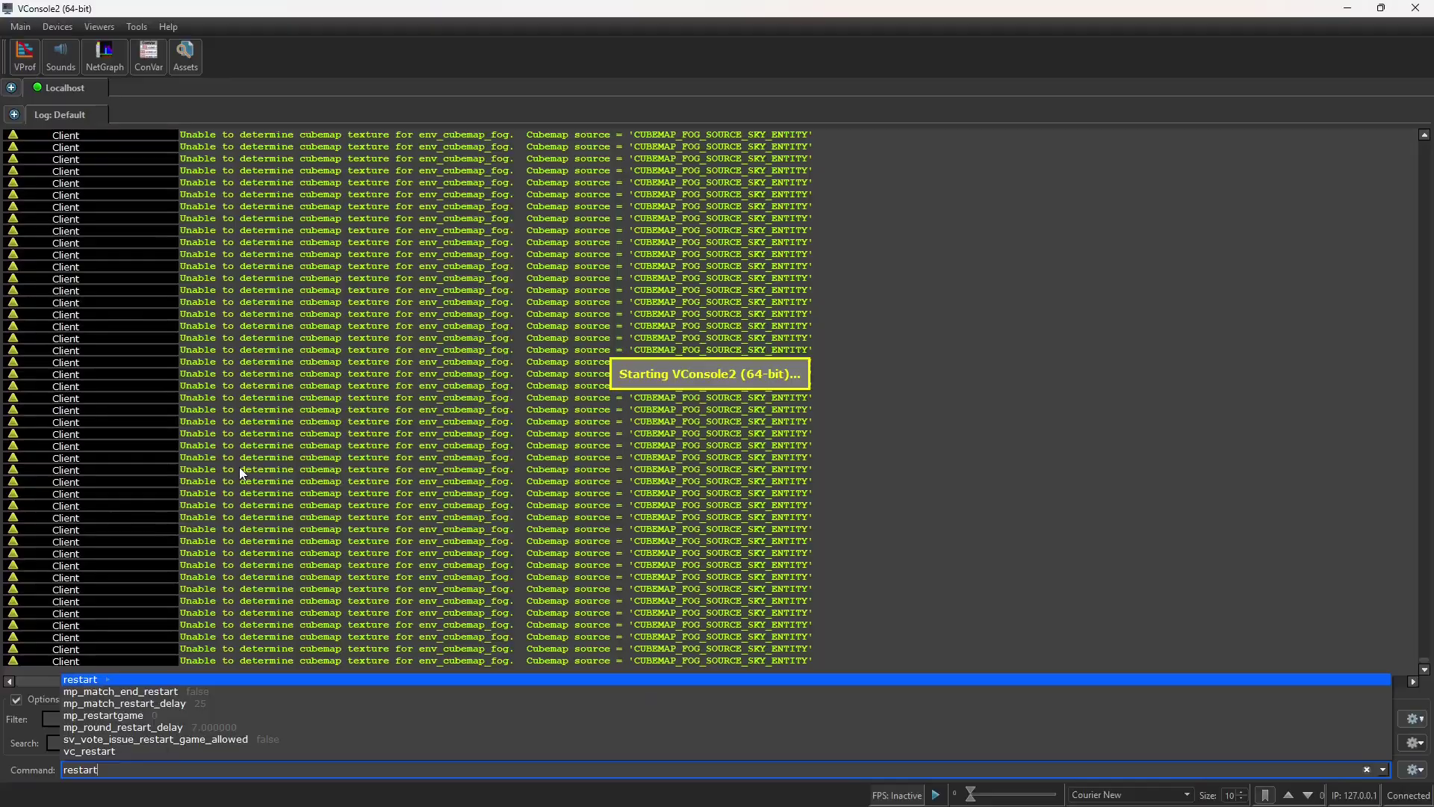
# Step: Restart the match with the mp_restartgame console command and test the knife as a Counter-Terrorist
pyautogui.press('Down')
pyautogui.press('Down')
pyautogui.press('Down')
pyautogui.press('Return')
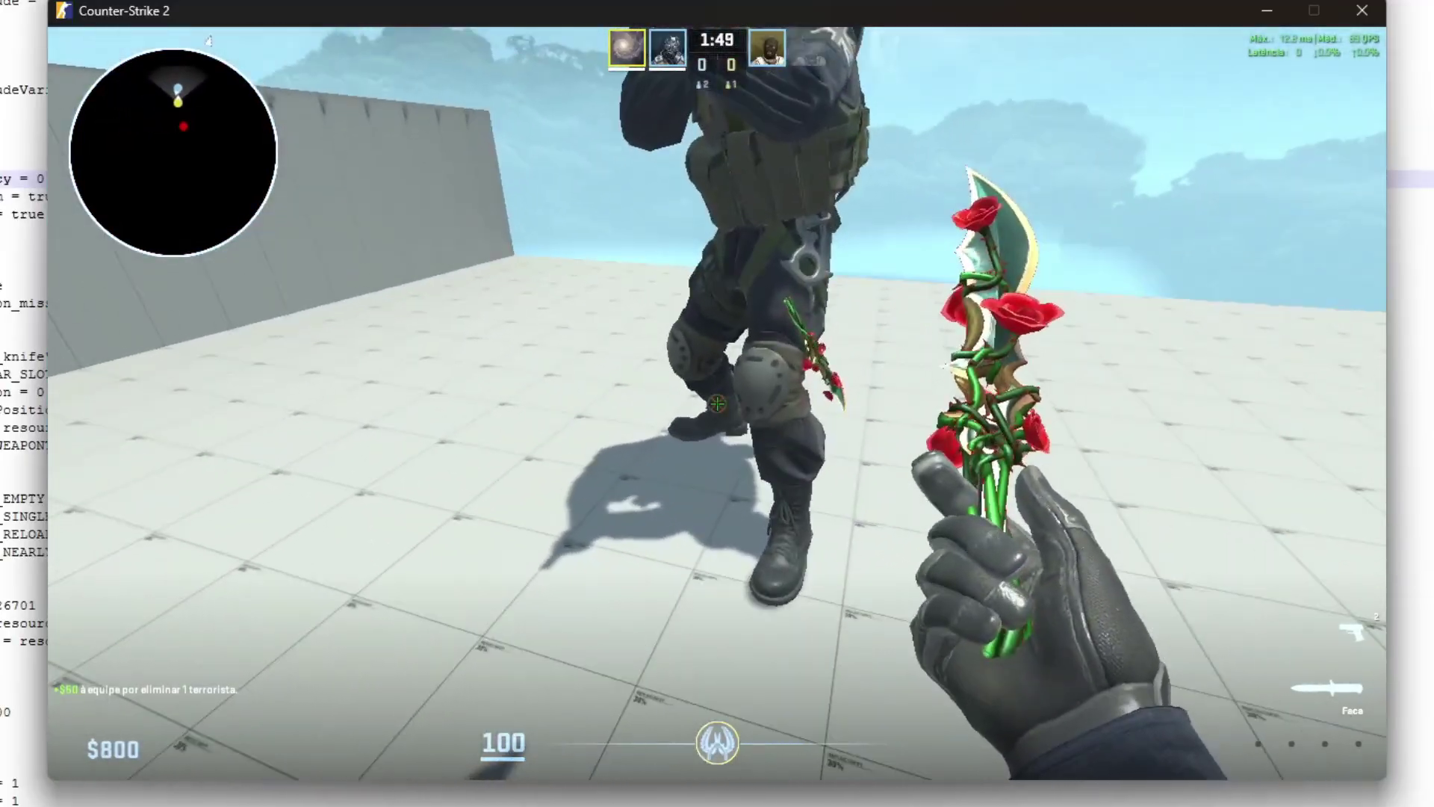
pyautogui.click(717, 403)
pyautogui.press('w')
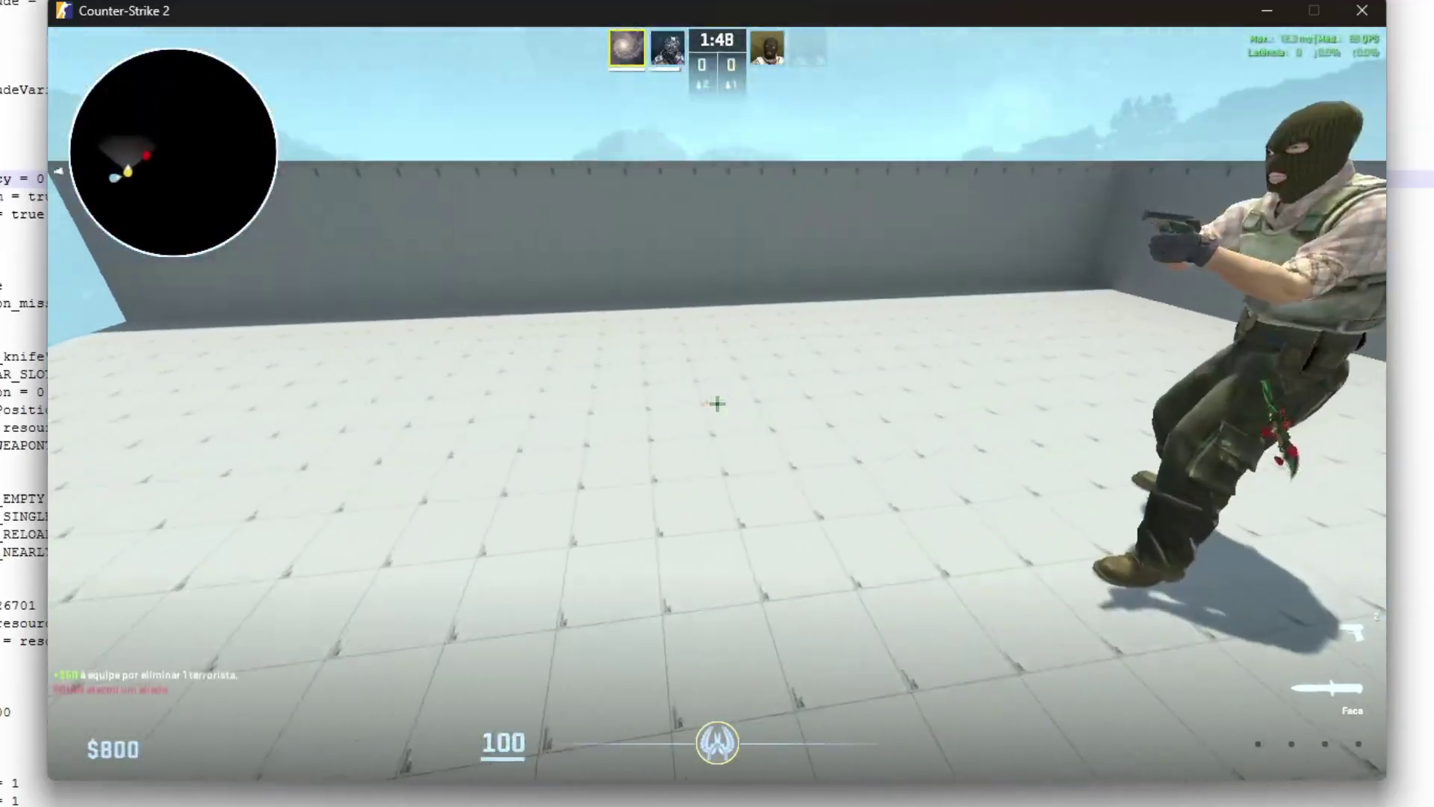
# Step: Change to the Terrorist team, equip the knife and play its inspect animation
pyautogui.press('m')
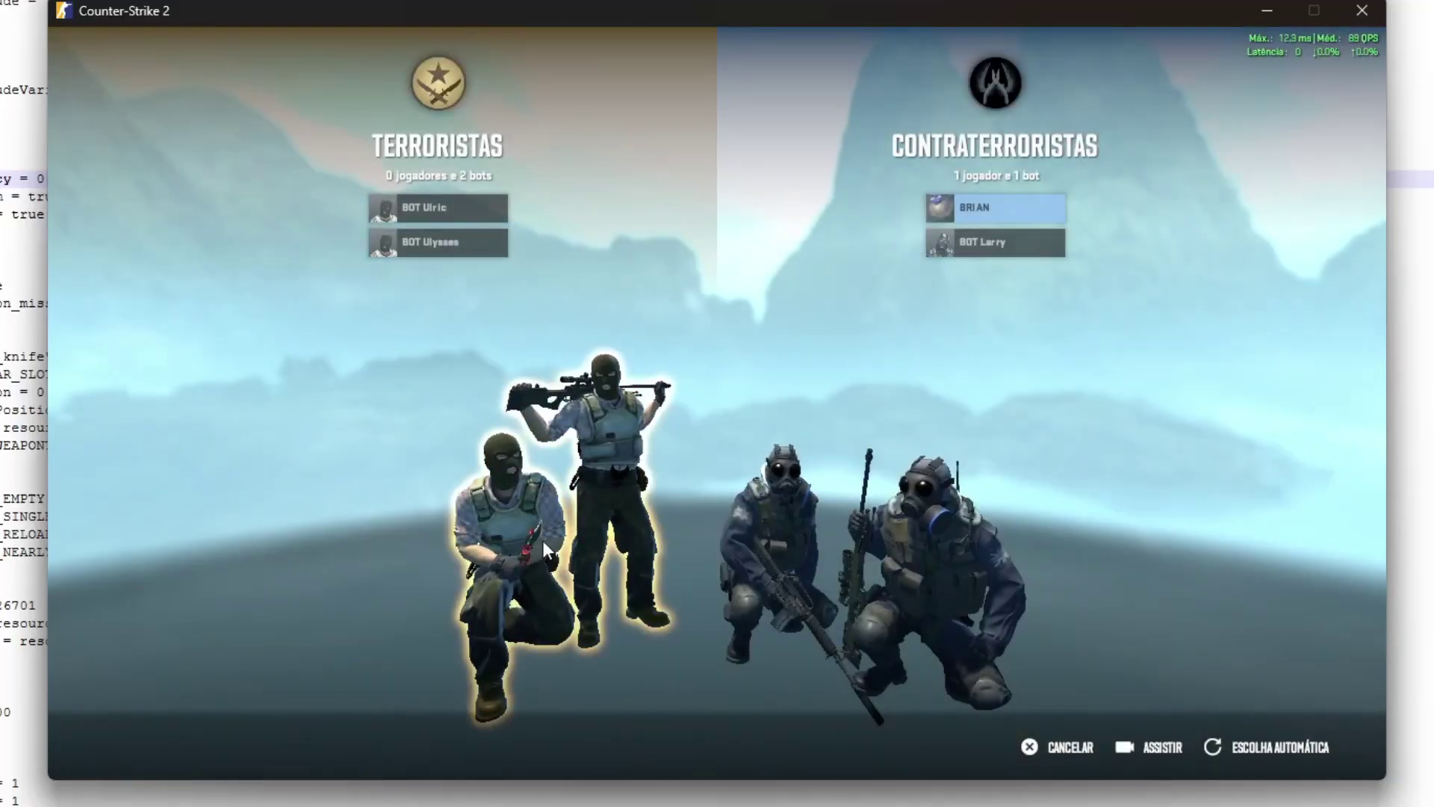
pyautogui.click(543, 540)
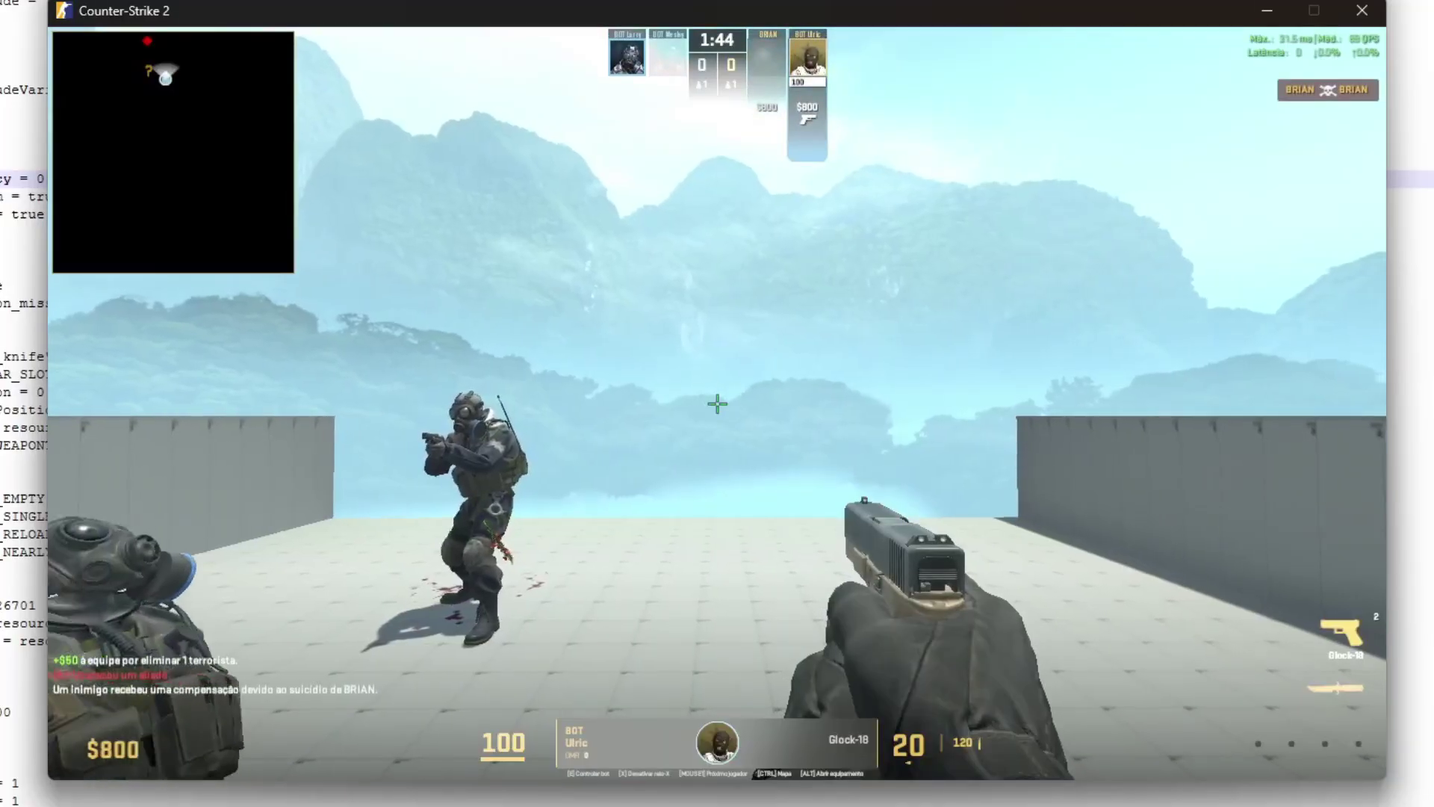
pyautogui.press('3')
pyautogui.press('f')
pyautogui.press('s')
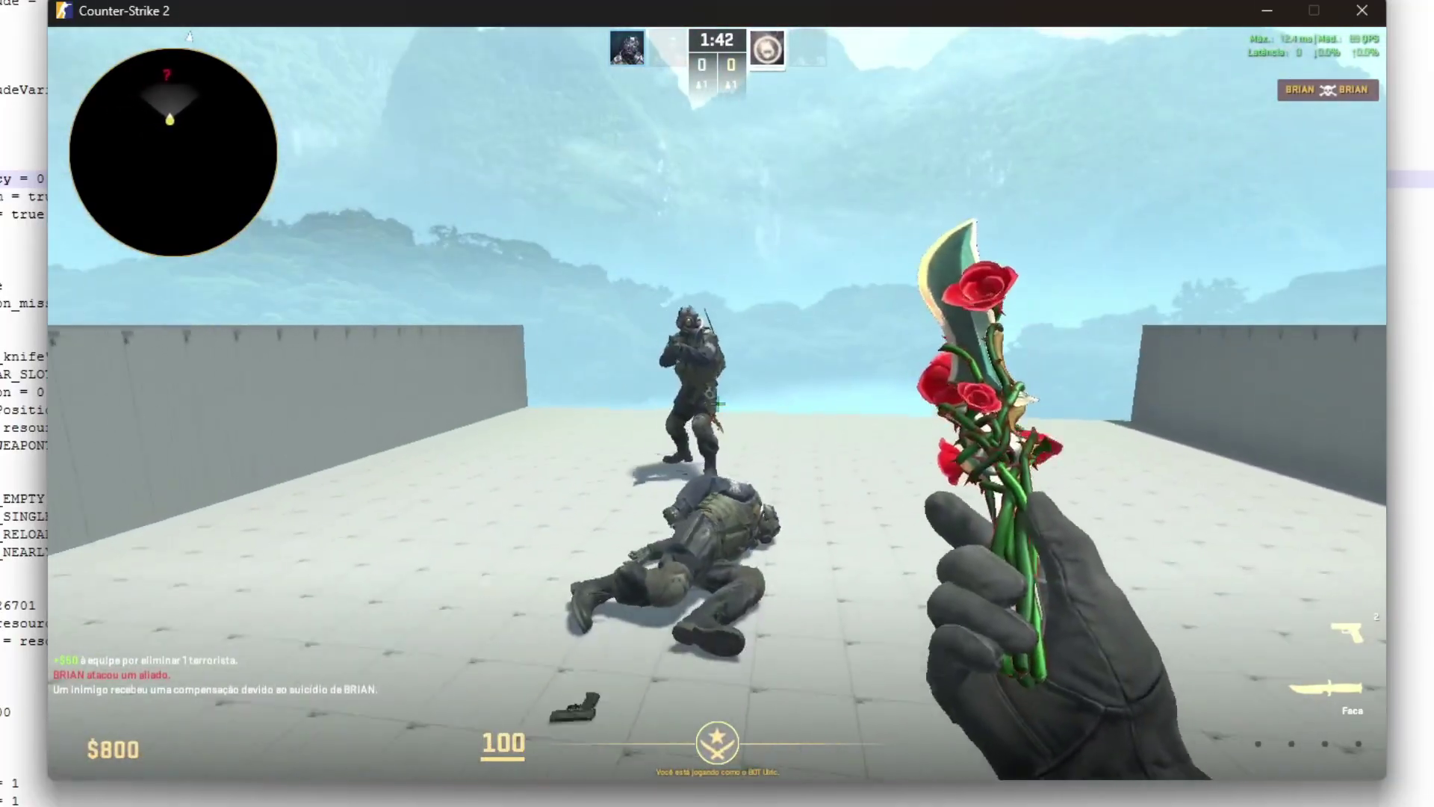
# Step: Walk around the map with the blooming rose knife and examine it in hand and on the other players
pyautogui.press('w')
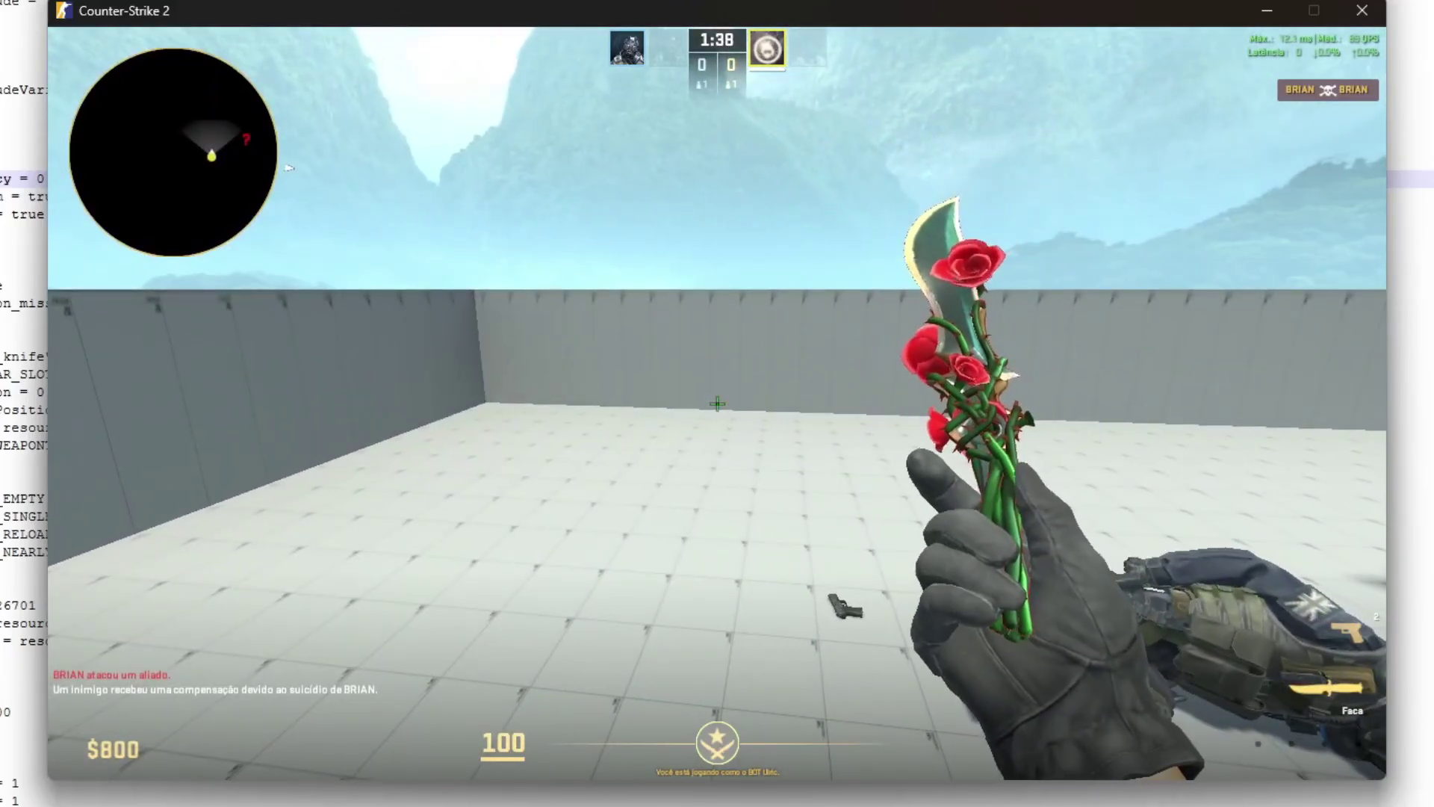
pyautogui.press('w')
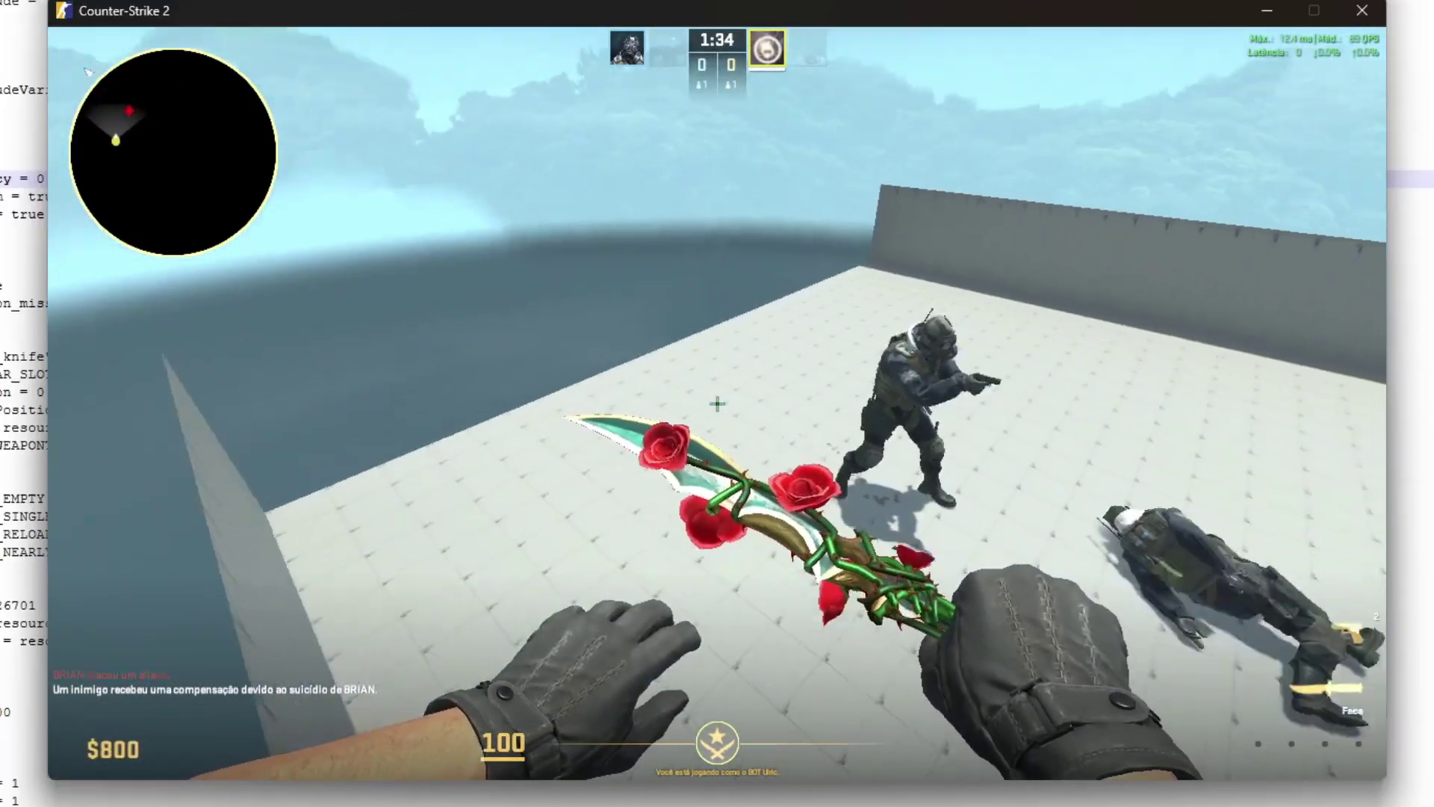
pyautogui.press('w')
pyautogui.press('s')
pyautogui.press('d')
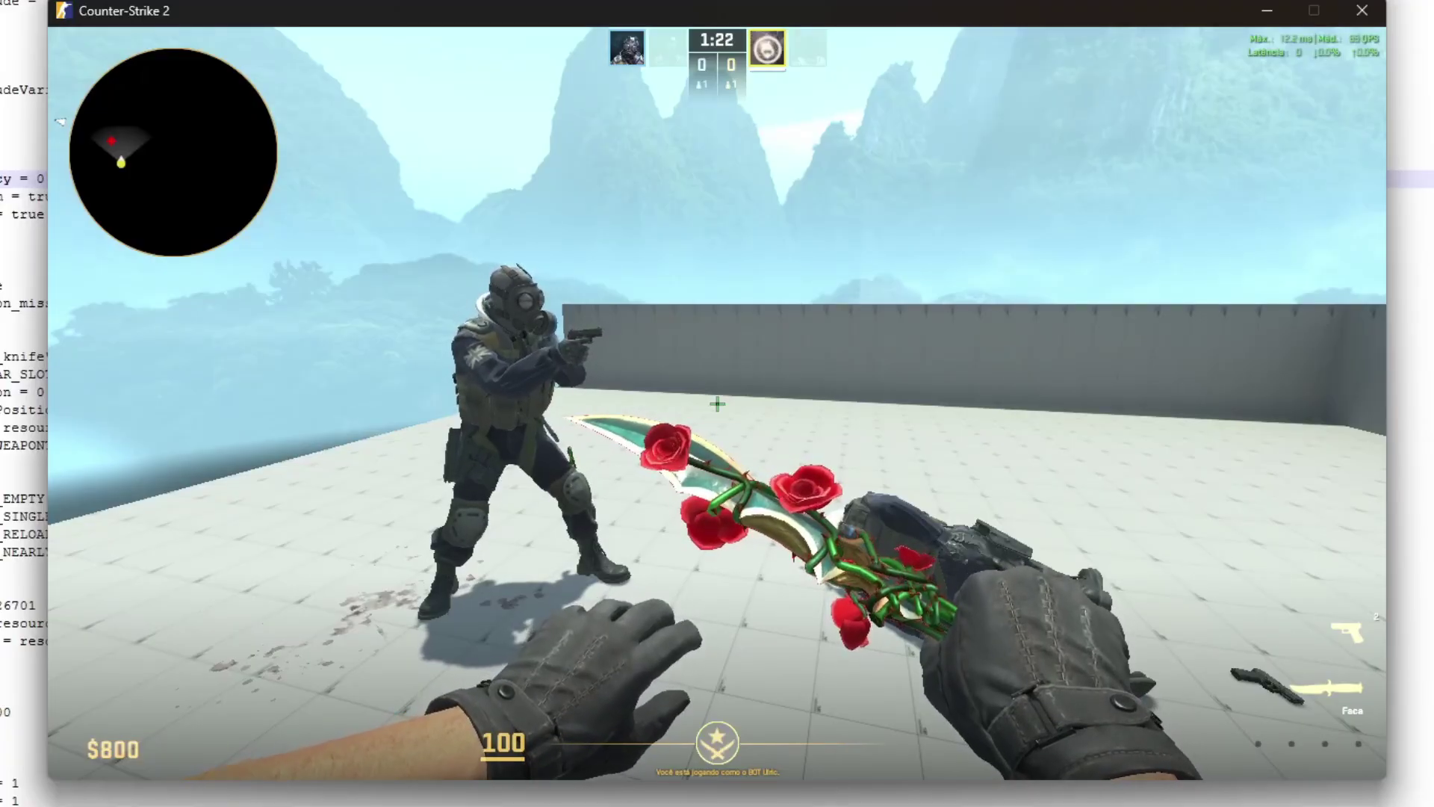
pyautogui.press('d')
pyautogui.press('w')
pyautogui.press('f')
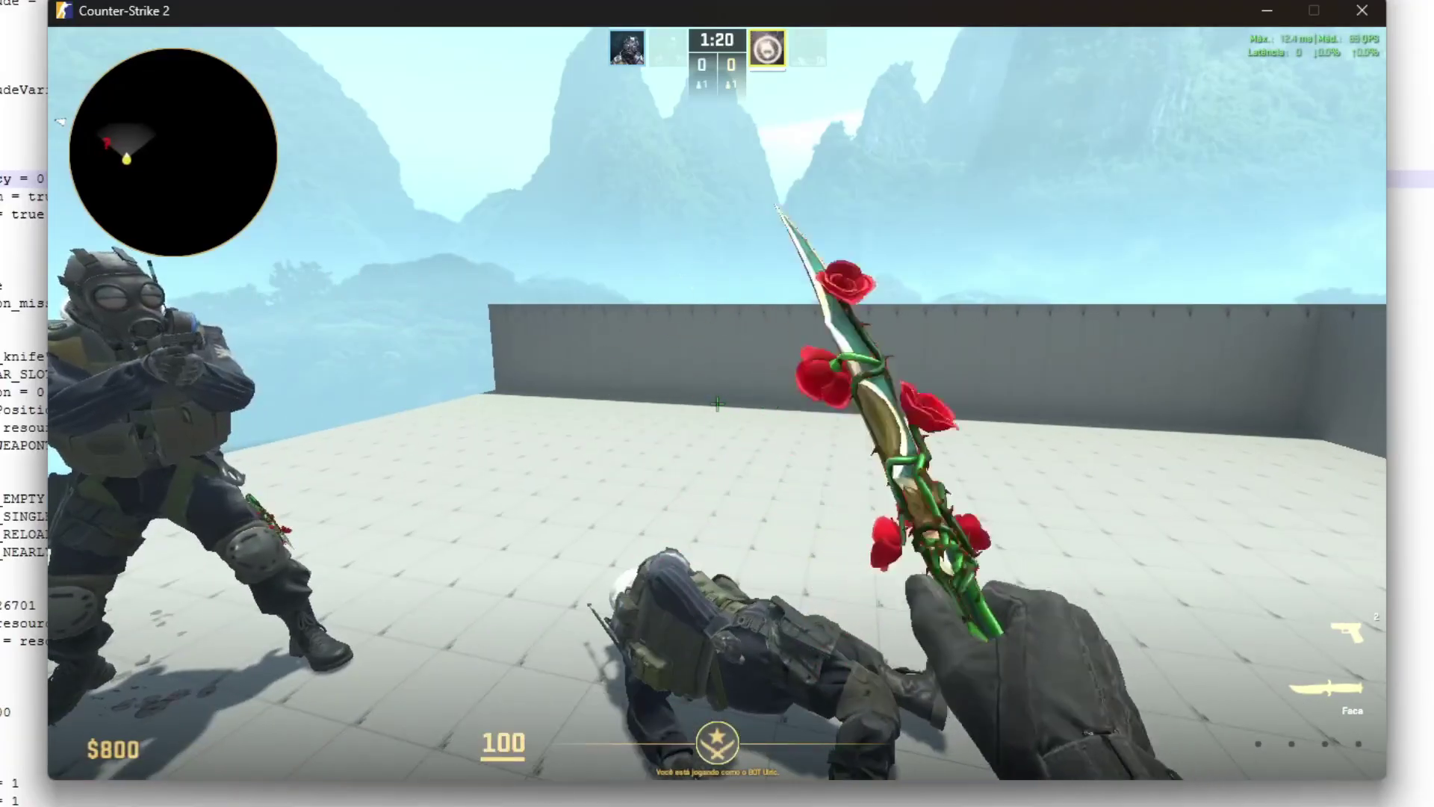